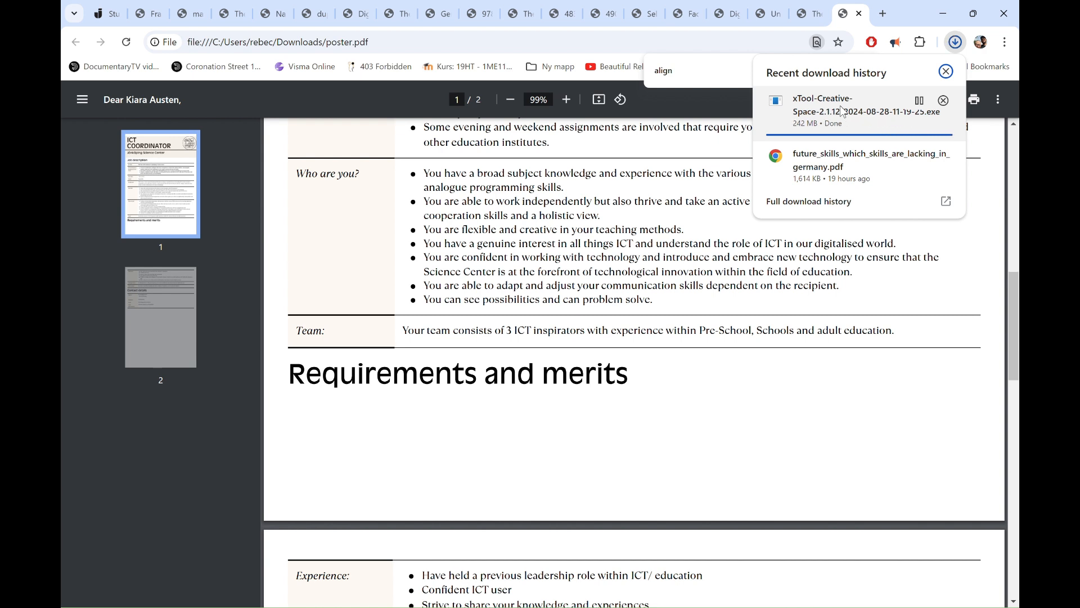
Step: Run the downloaded xTool Creative Space 2.1.12 installer and let it close the running copy of the program
left_click(841, 110)
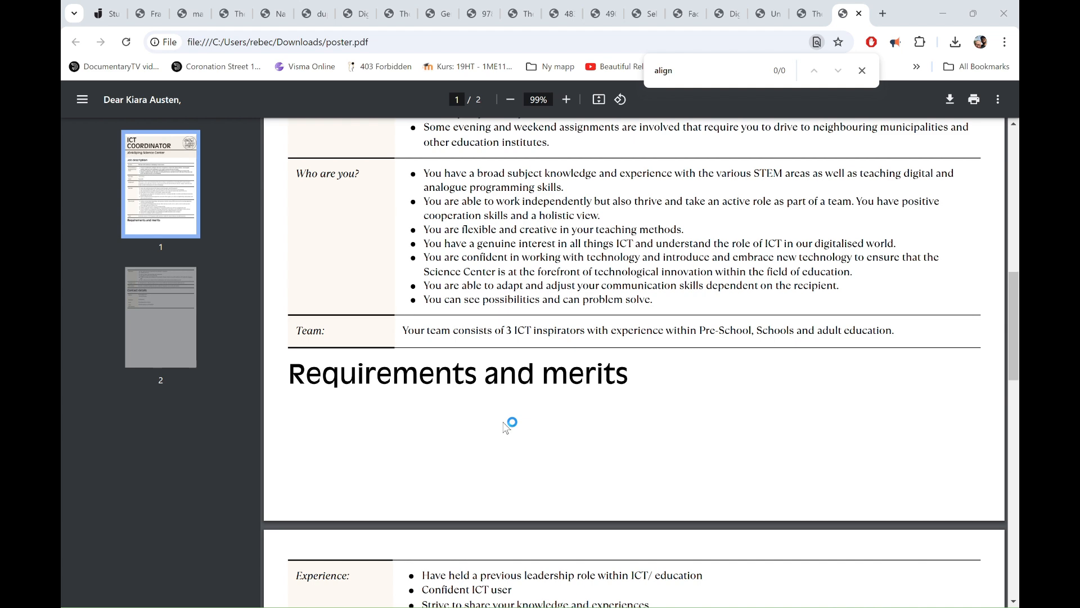
left_click(619, 418)
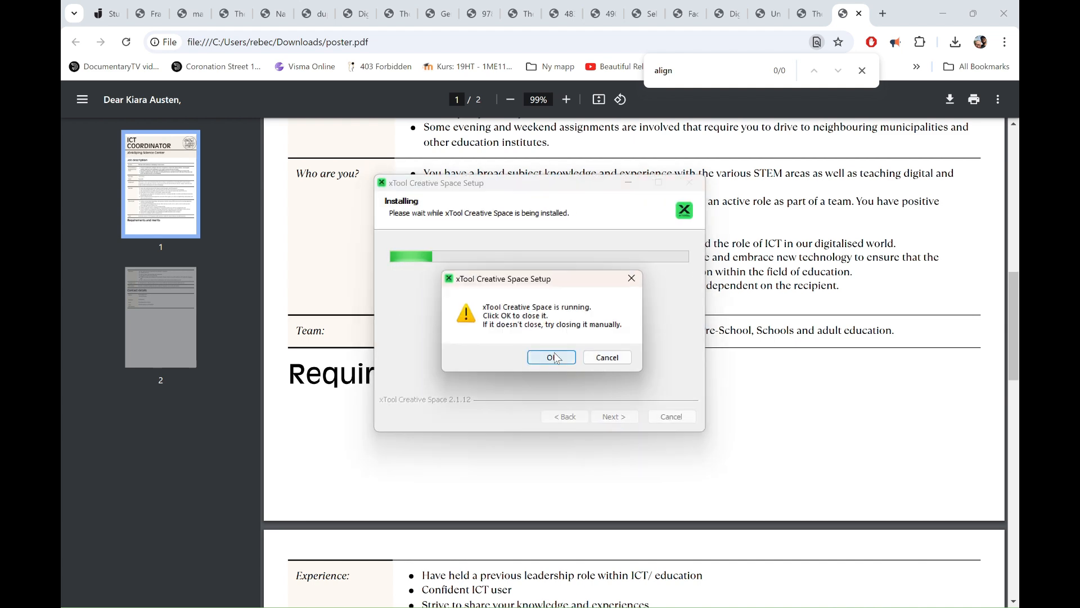
left_click(551, 357)
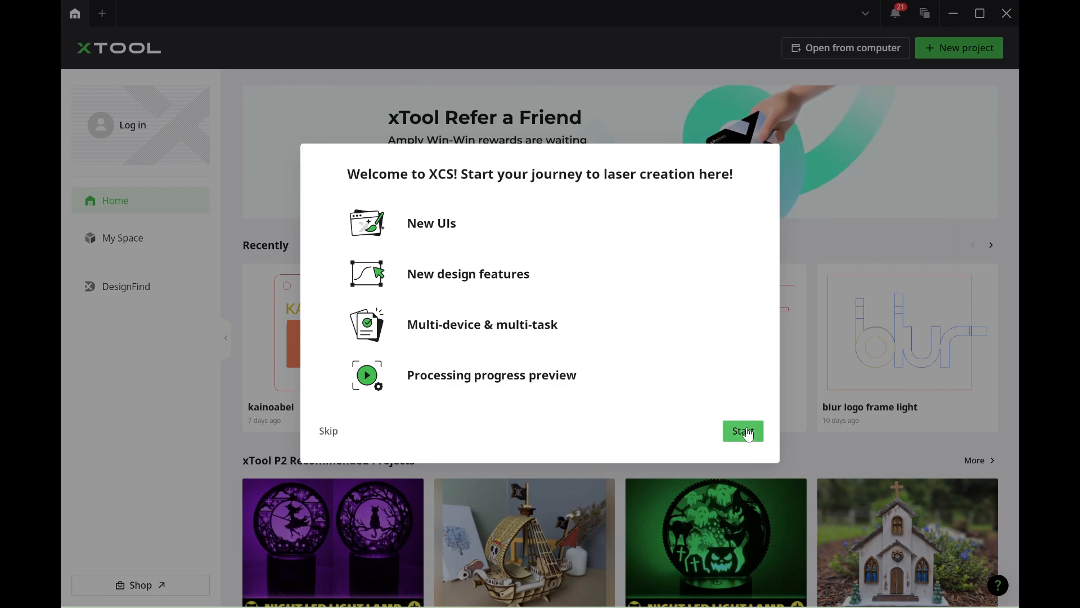
Step: Start the beginners' guide in xTool Creative Space and create a new project
left_click(742, 431)
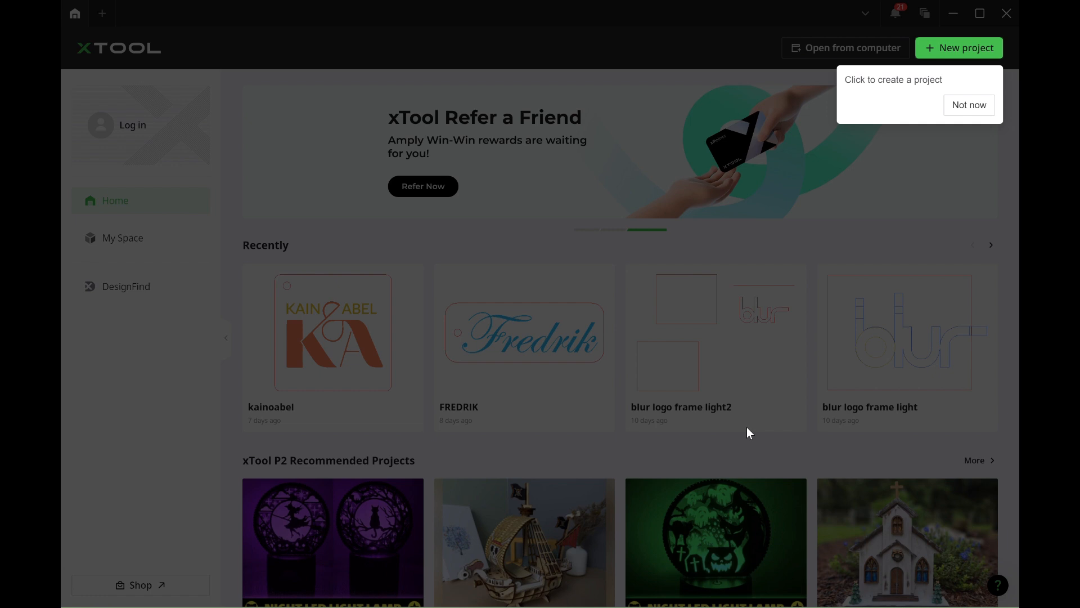
left_click(949, 53)
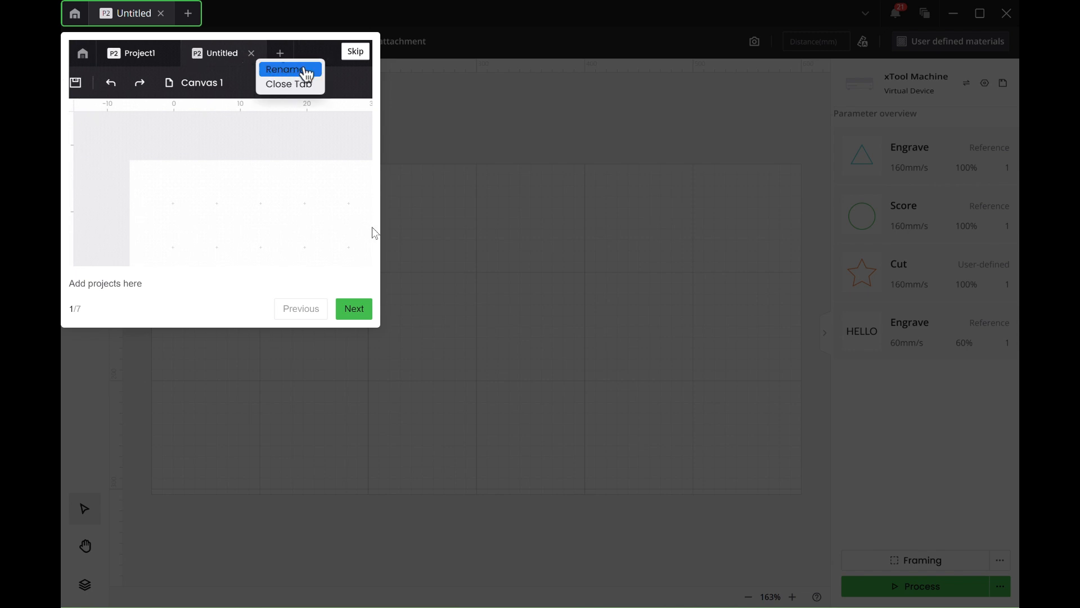
Step: Read through all seven pages of the beginners' guide and finish it to reach the empty canvas
left_click(354, 308)
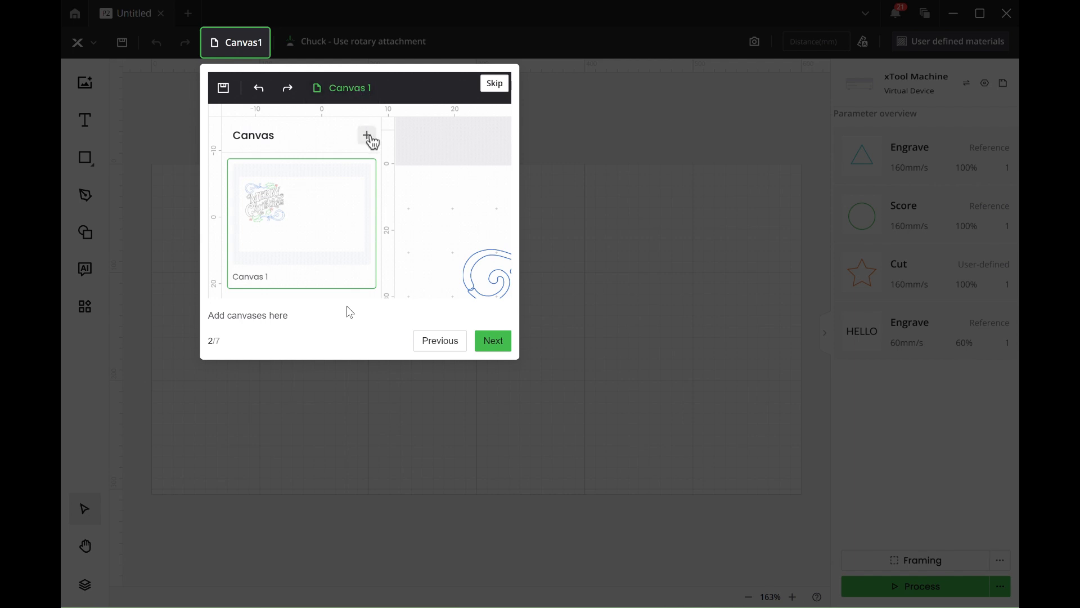
left_click(506, 344)
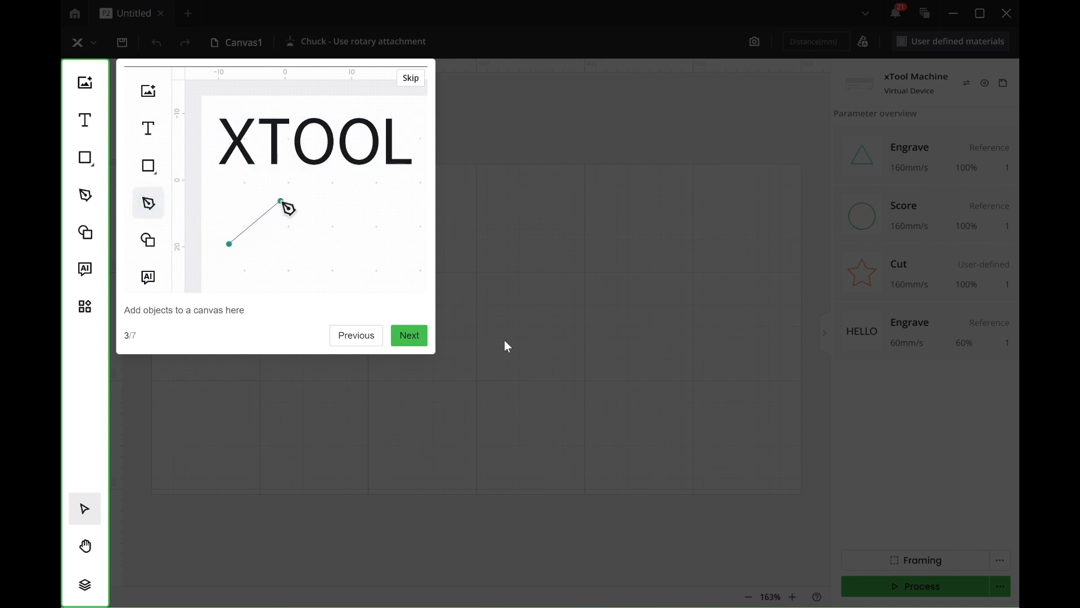
left_click(407, 338)
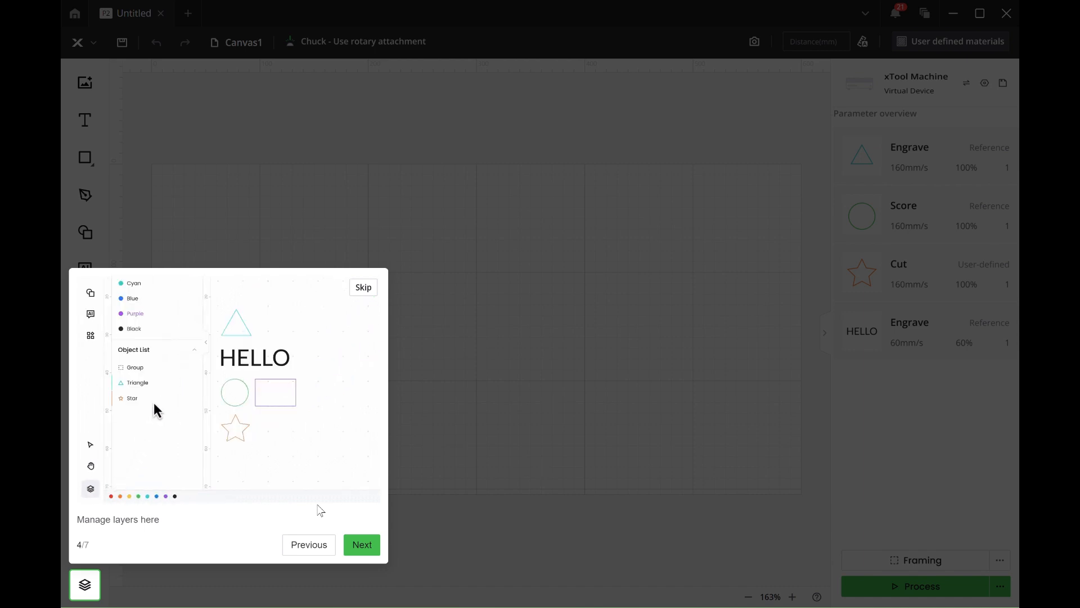
left_click(361, 545)
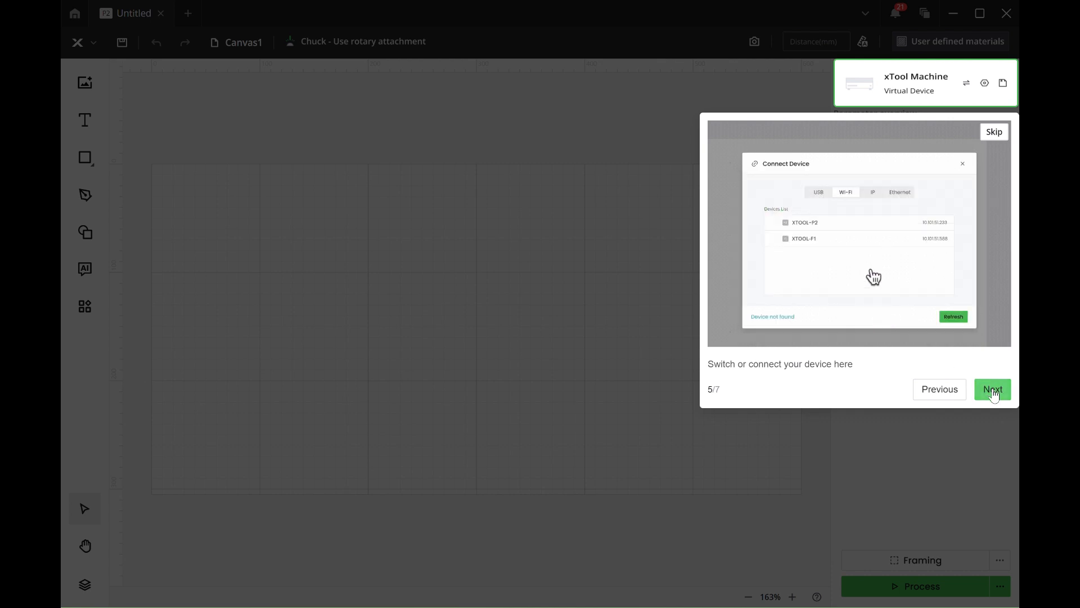
left_click(994, 392)
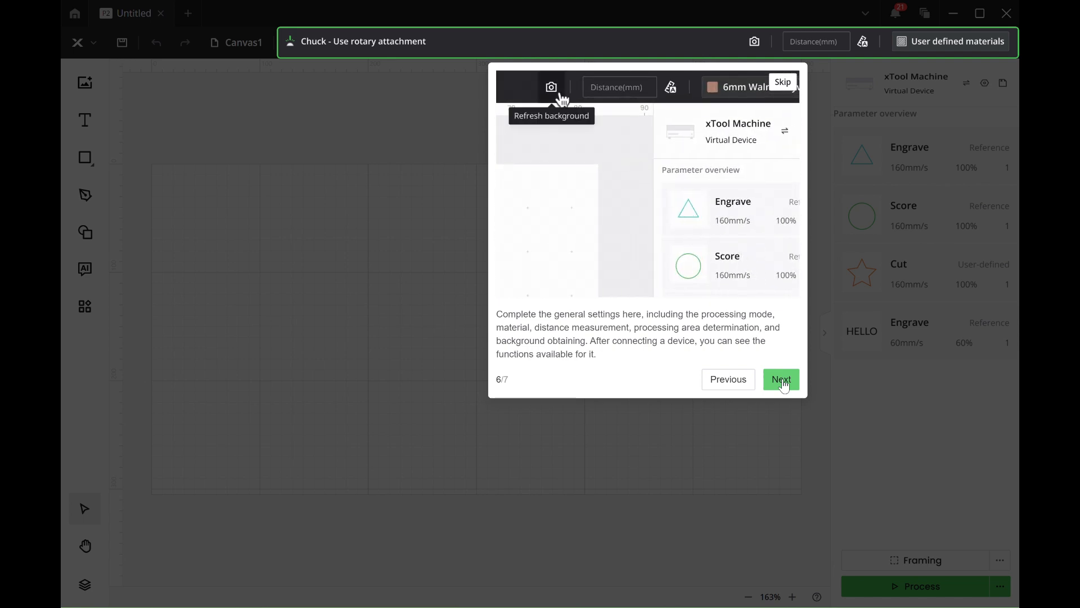
left_click(782, 380)
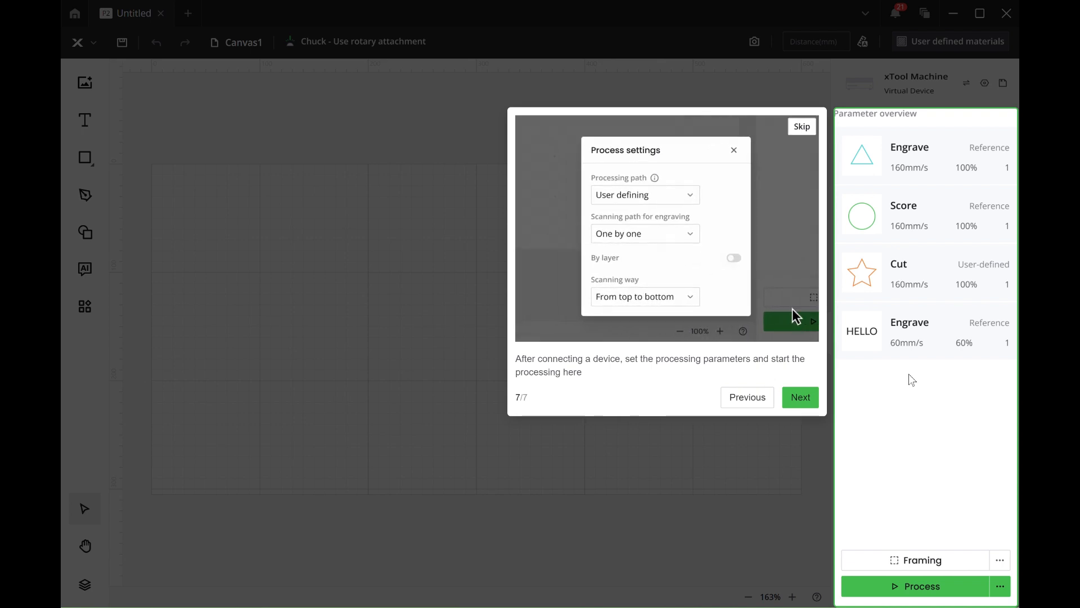
left_click(808, 404)
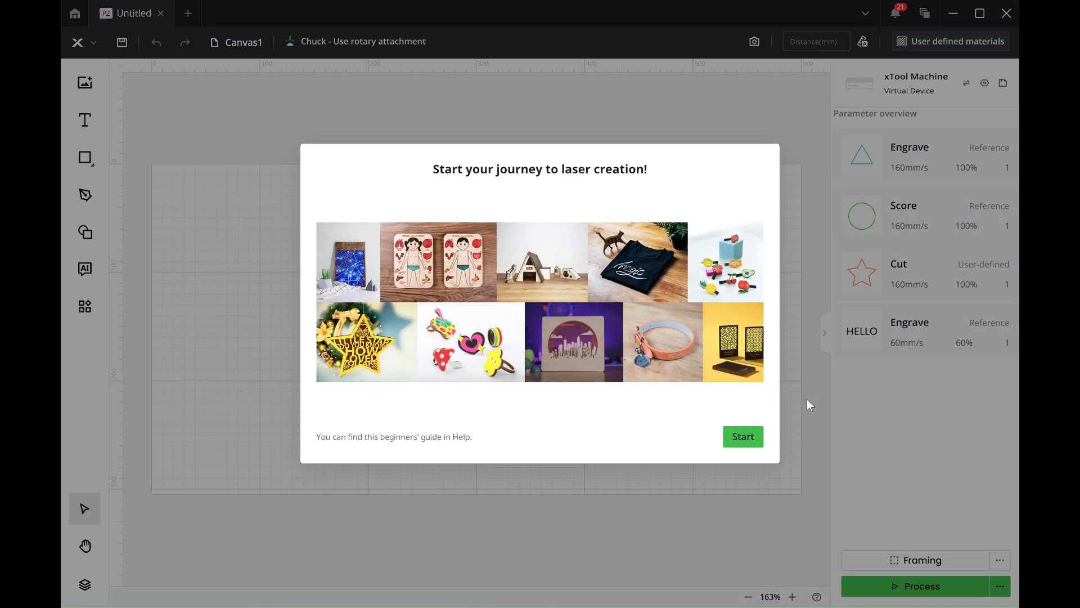
left_click(741, 437)
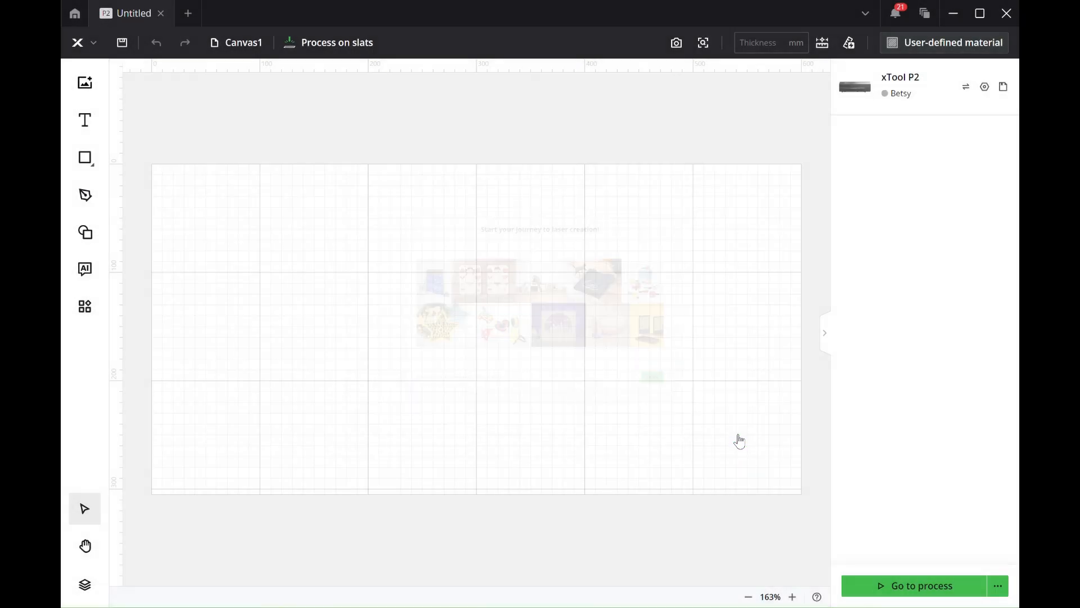
Step: Draw a rectangle about 146 mm wide and 75 mm high in the upper half of the work area
left_click(84, 158)
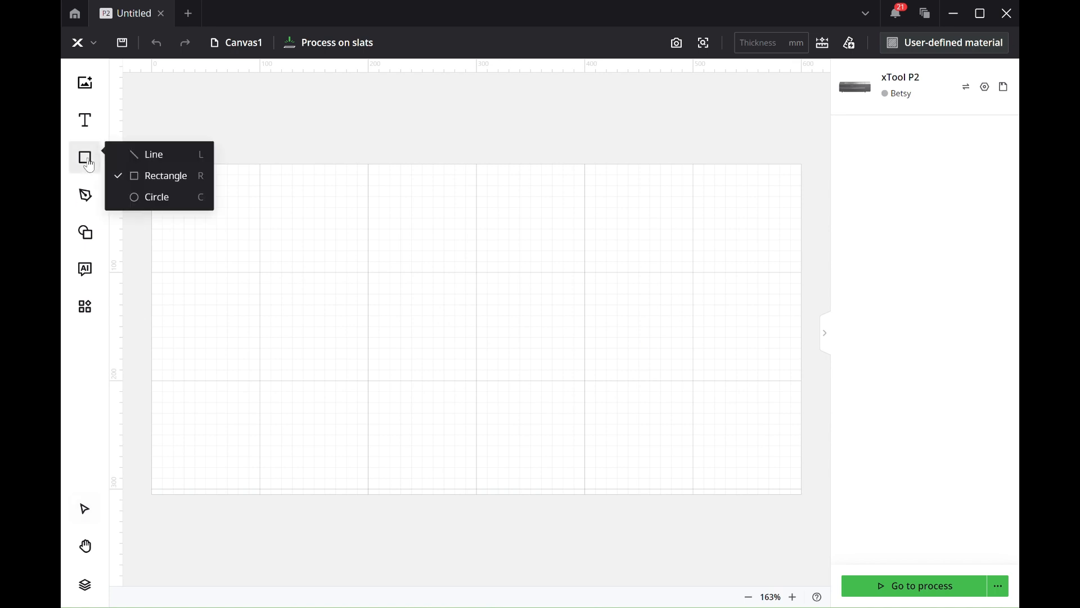
left_click_drag(307, 220, 465, 302)
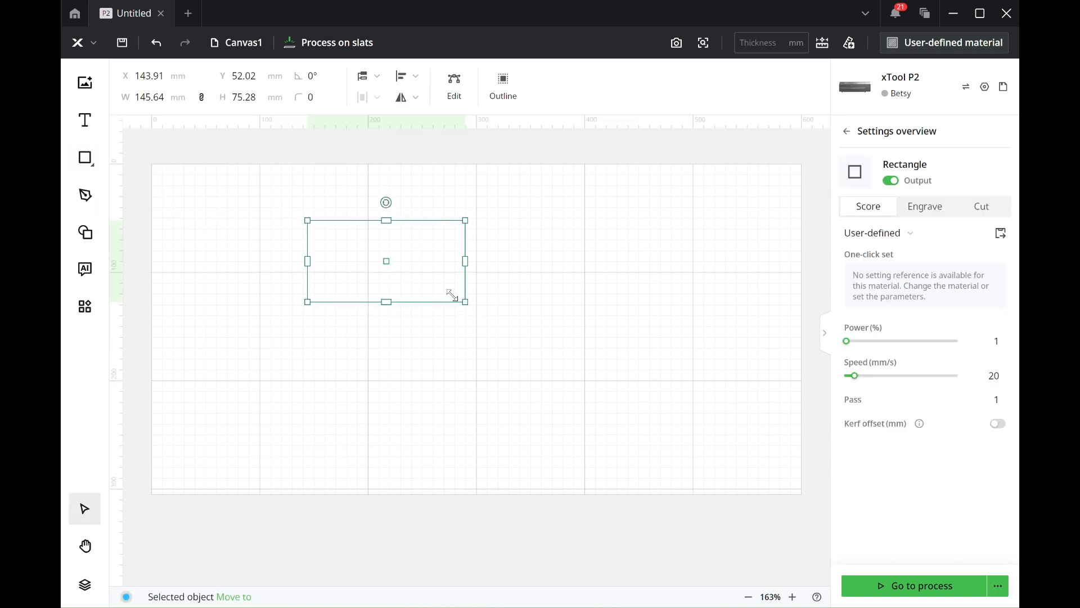
right_click(405, 272)
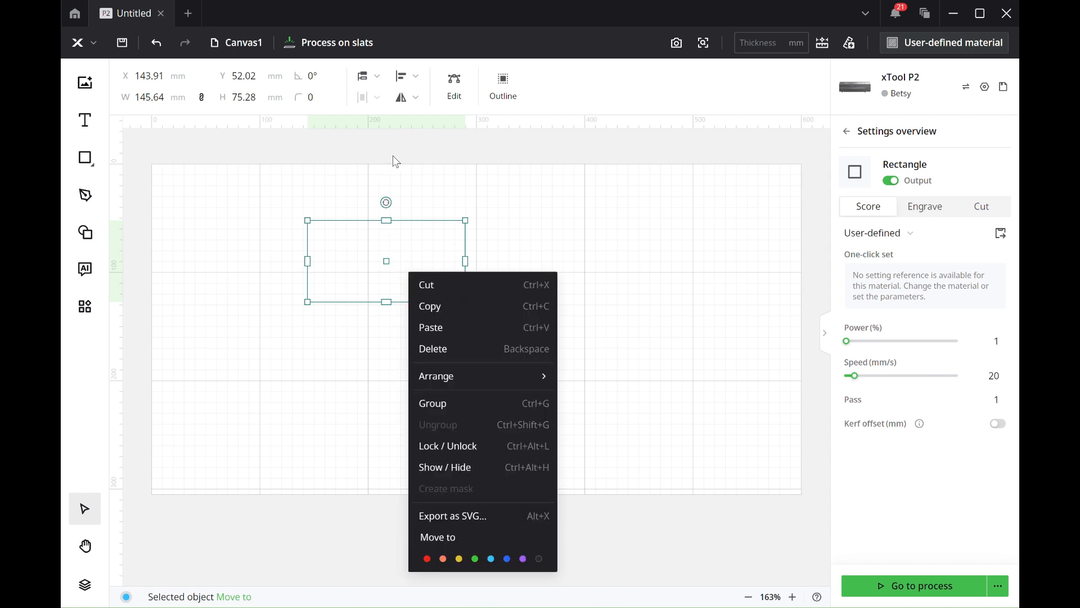
left_click(510, 88)
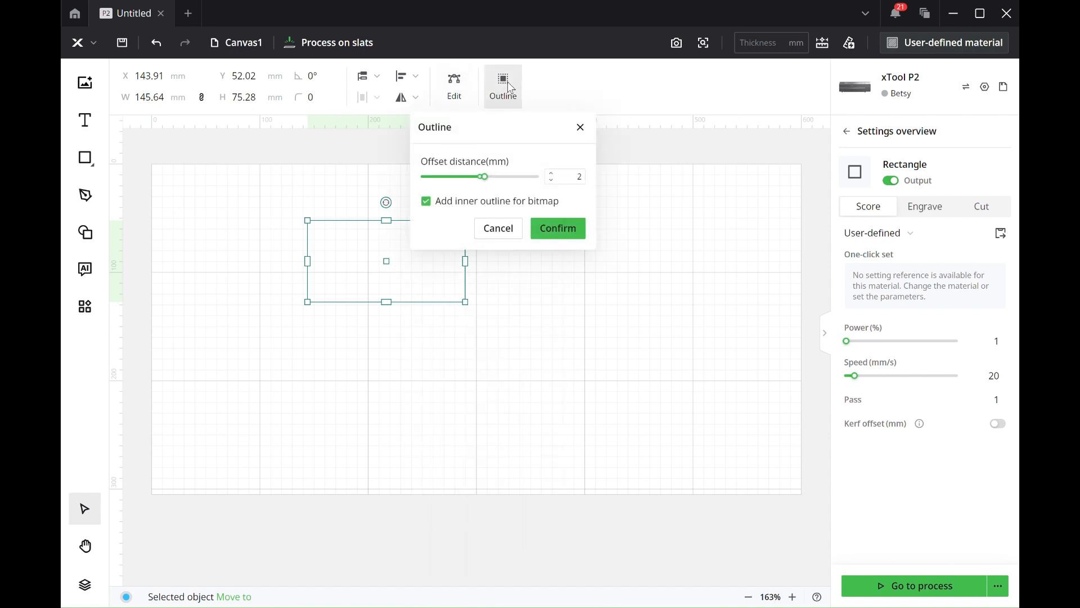
left_click(551, 174)
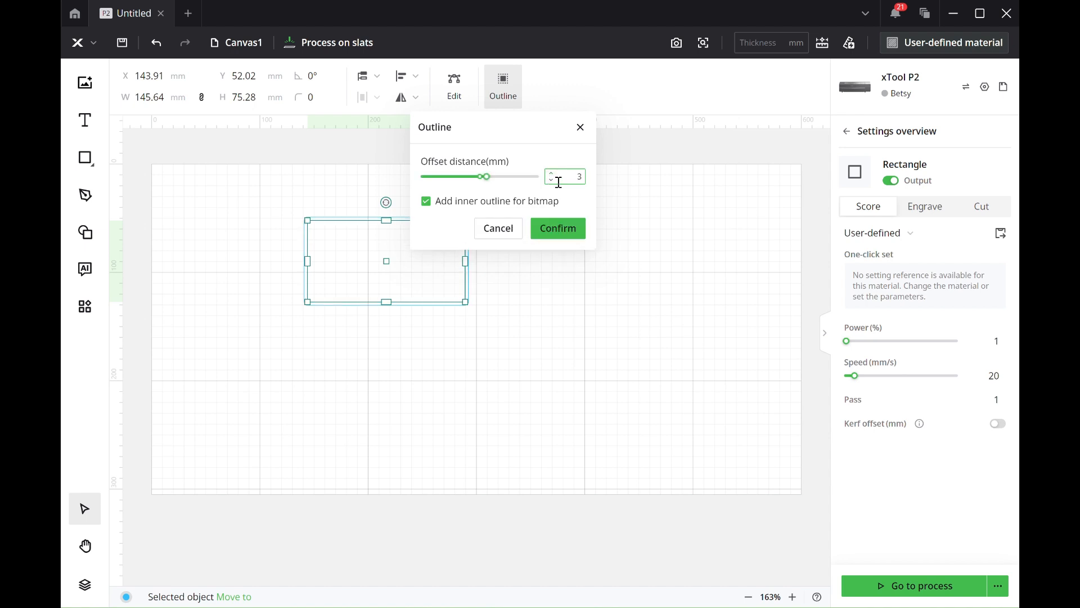
left_click(552, 175)
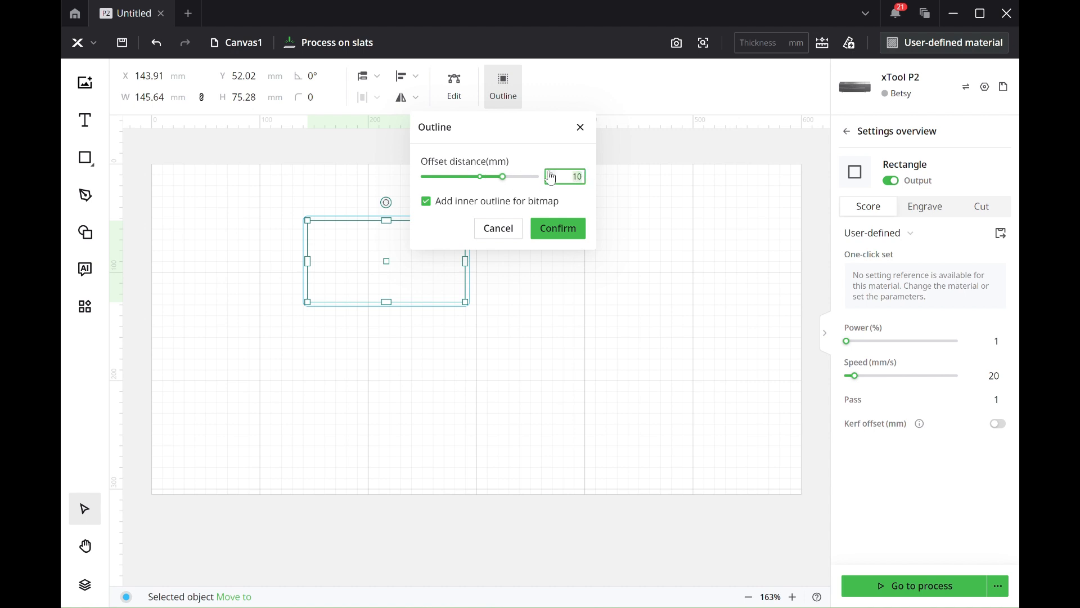
left_click(496, 229)
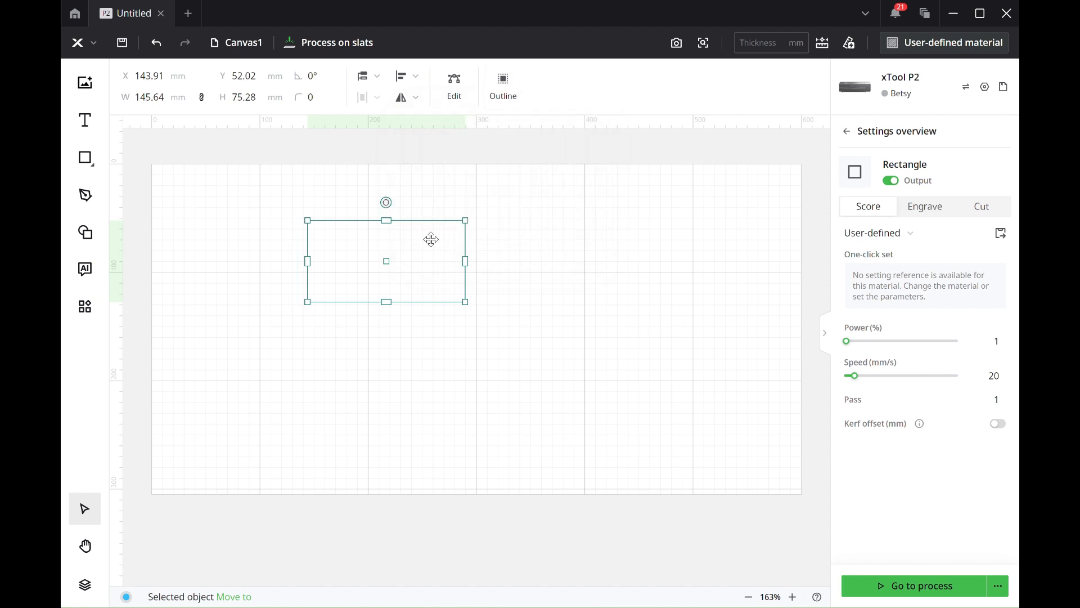
right_click(432, 239)
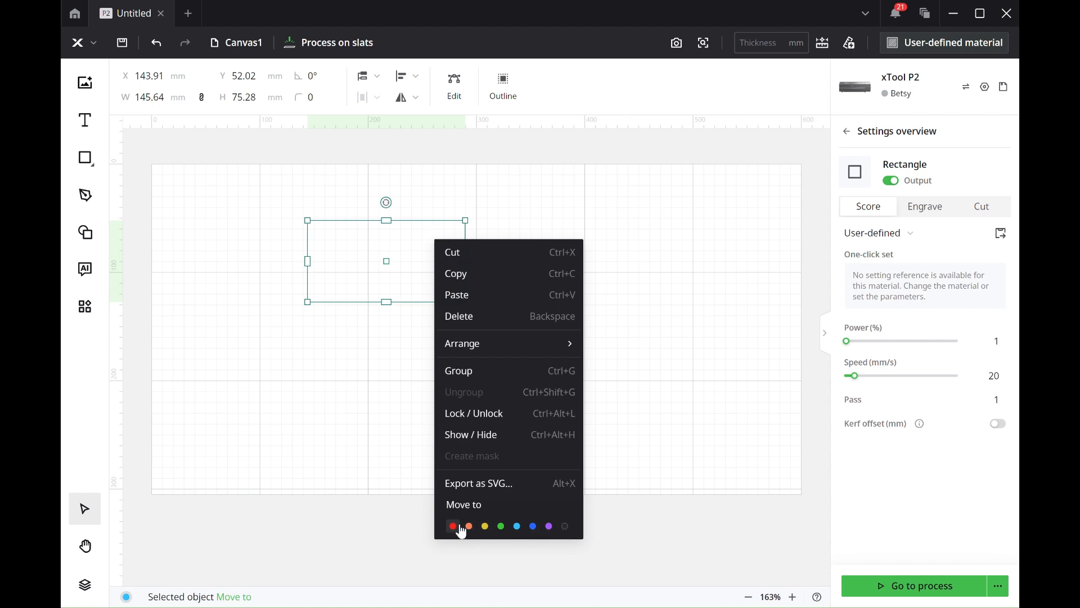
left_click(632, 383)
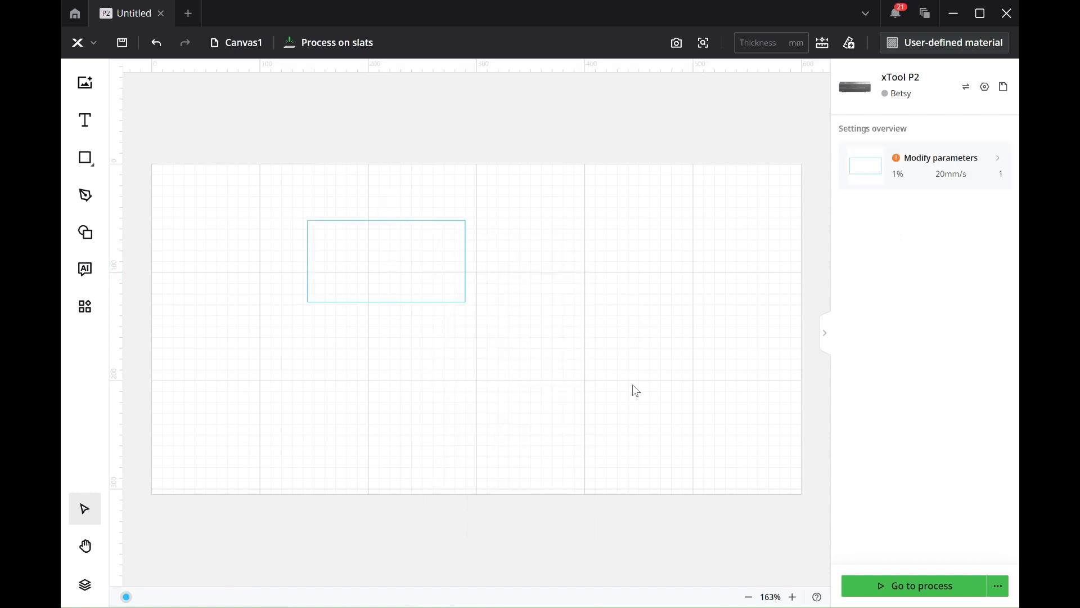
Step: Set the rectangle's processing type to Engrave and deselect it
left_click(369, 273)
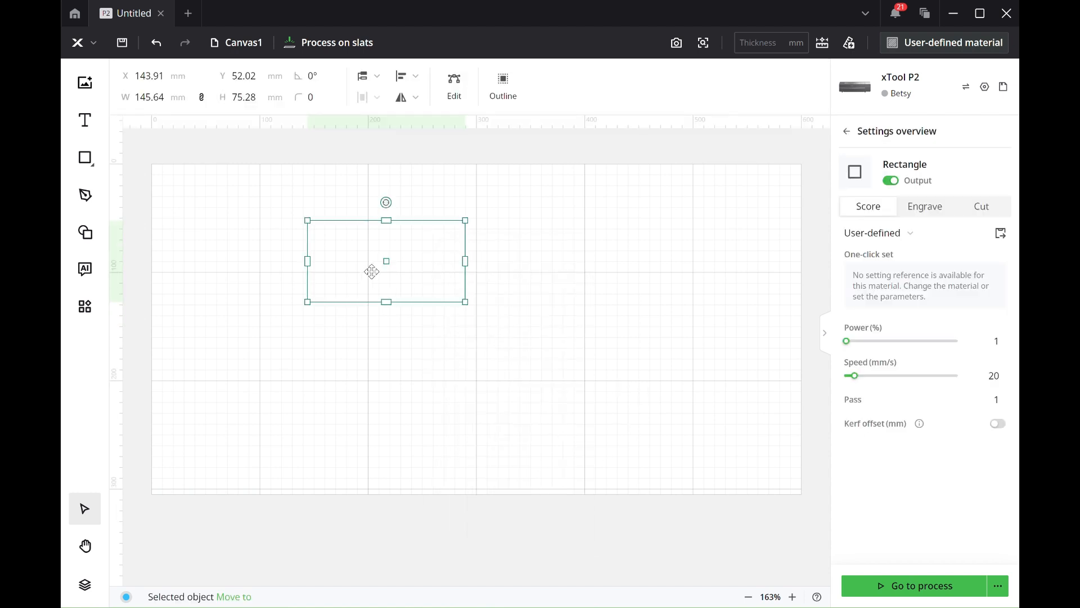
left_click(924, 214)
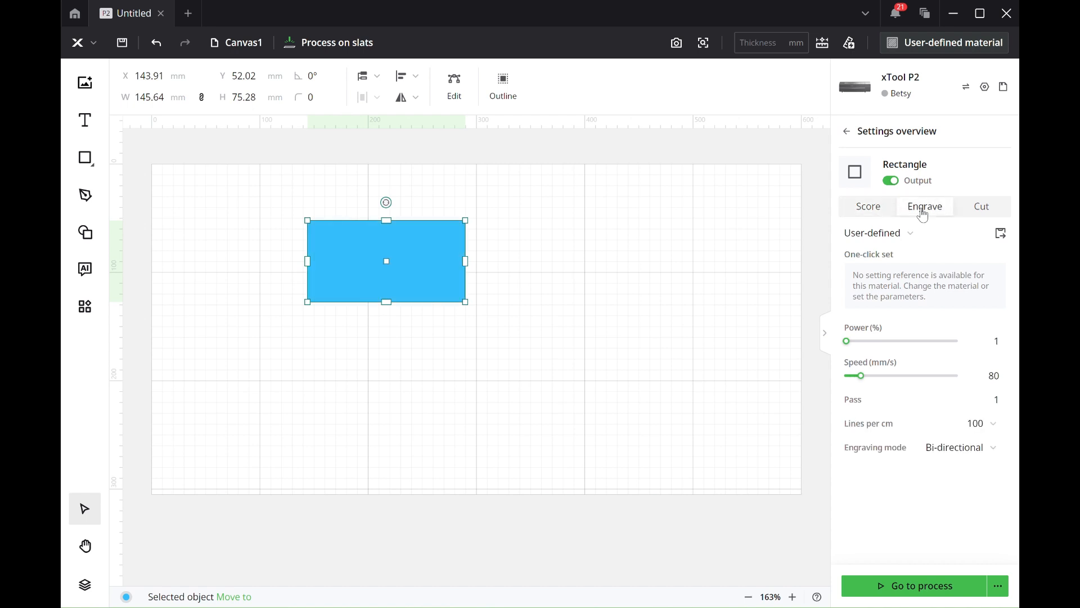
left_click(674, 253)
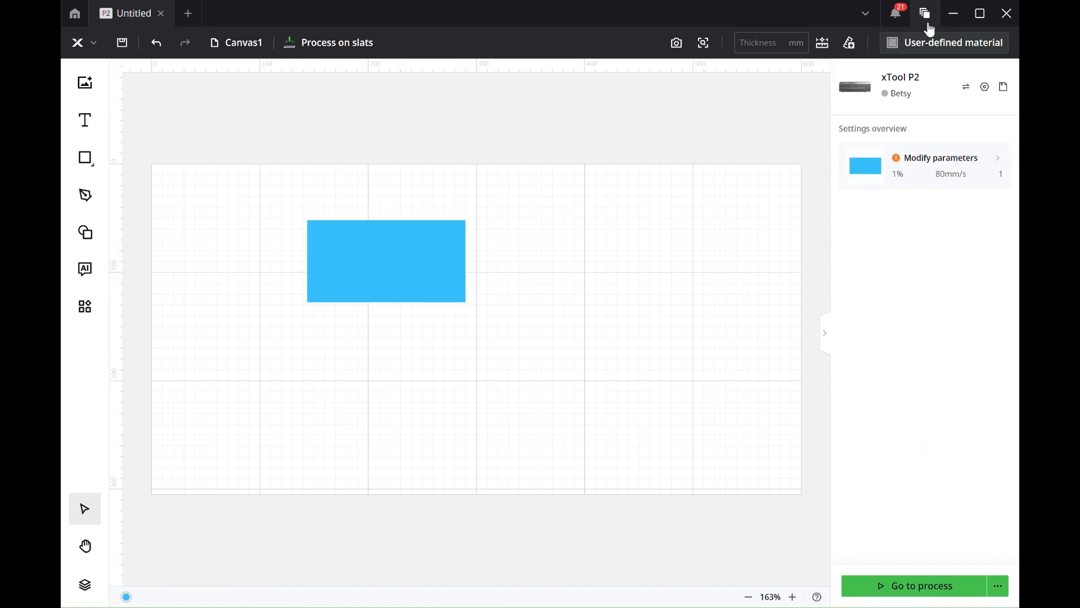
Step: Choose 3mm Pine Plywood as the project's material
left_click(923, 45)
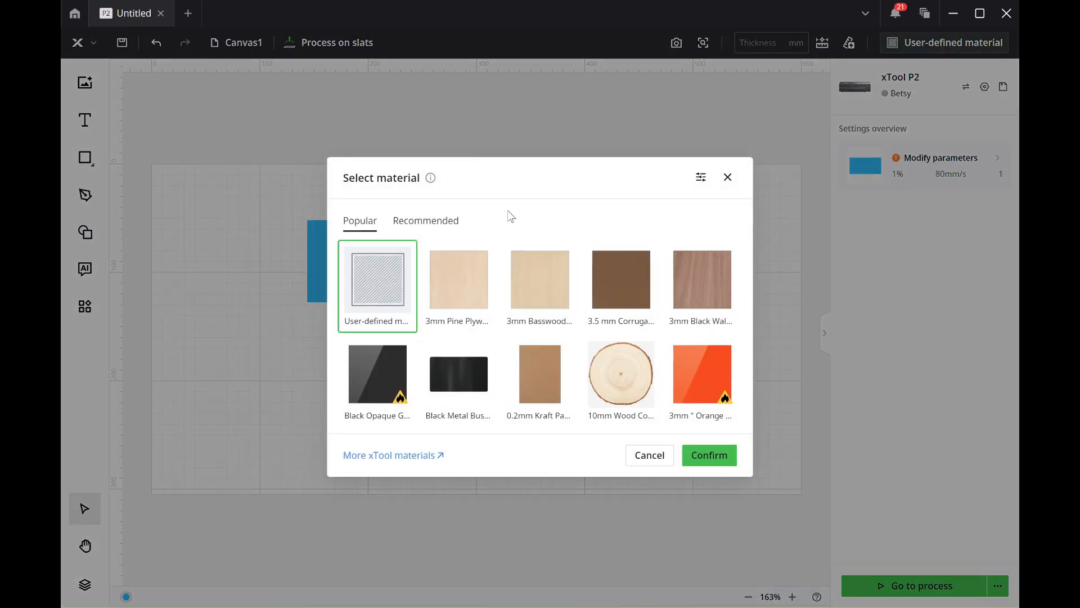
left_click(466, 281)
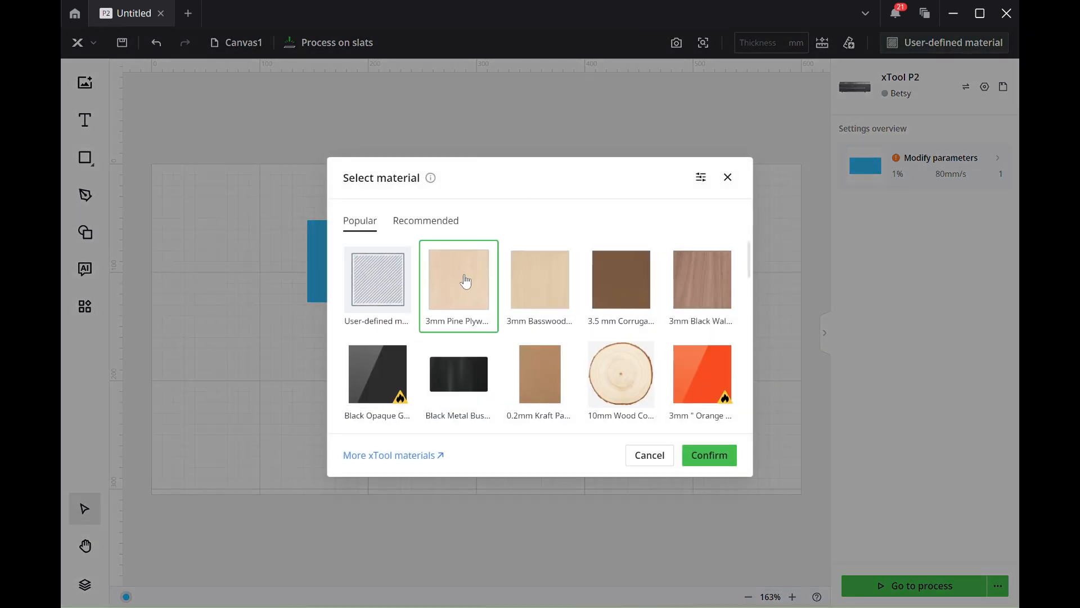
left_click(709, 456)
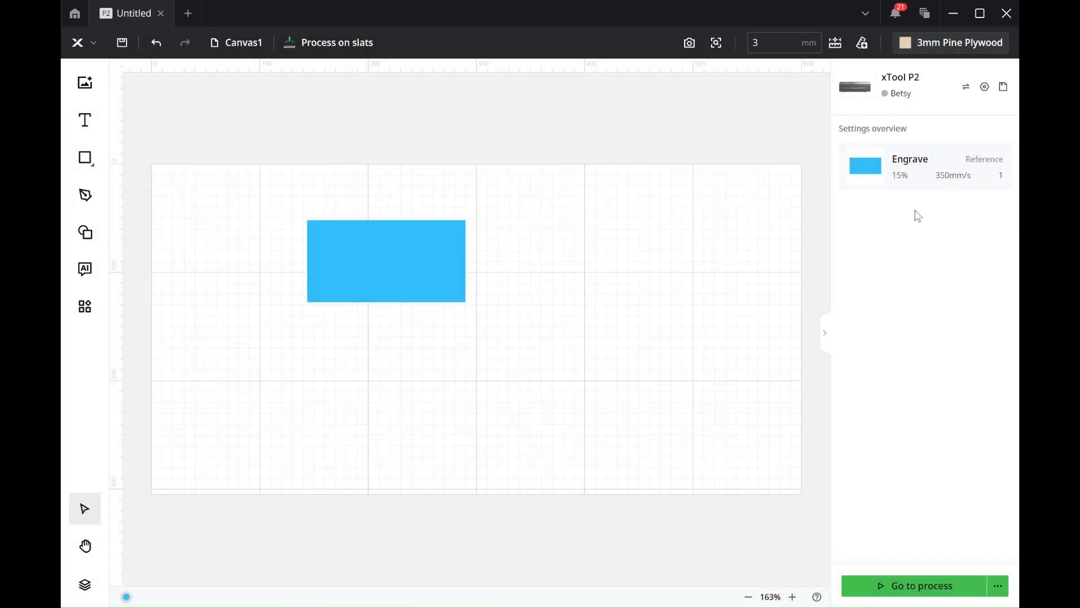
Step: Apply the saved "yellow light engrave" preset to the rectangle and move it horizontally towards the work area's left edge
left_click(912, 171)
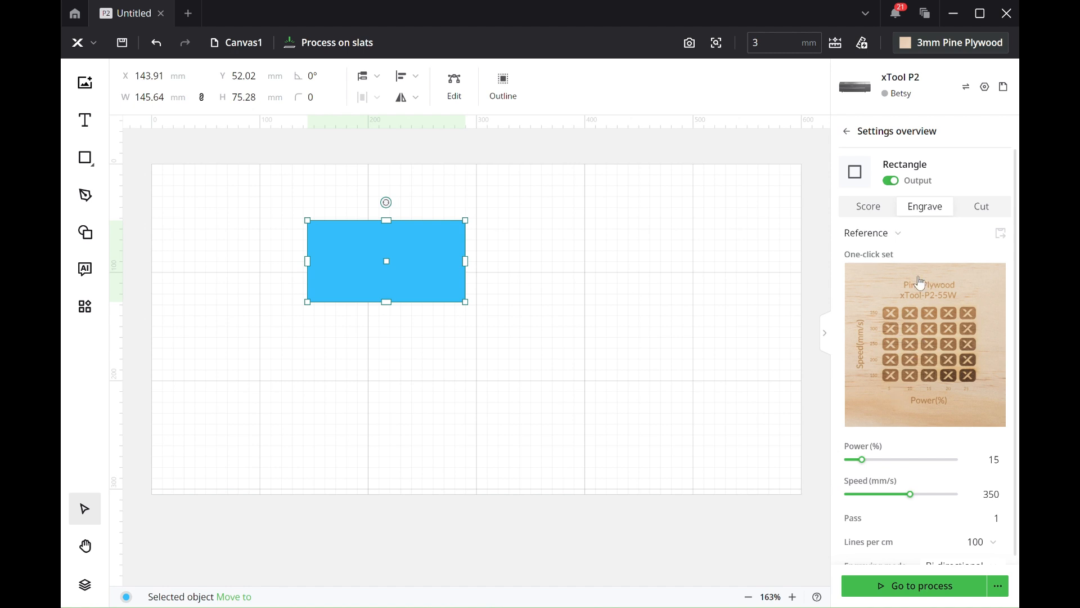
left_click(898, 234)
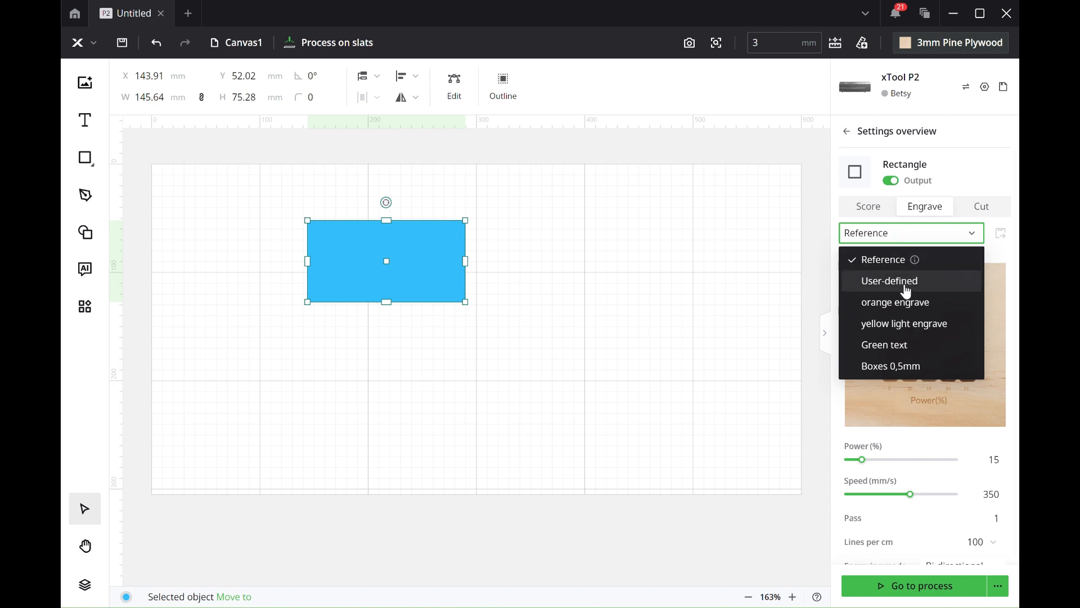
left_click(910, 332)
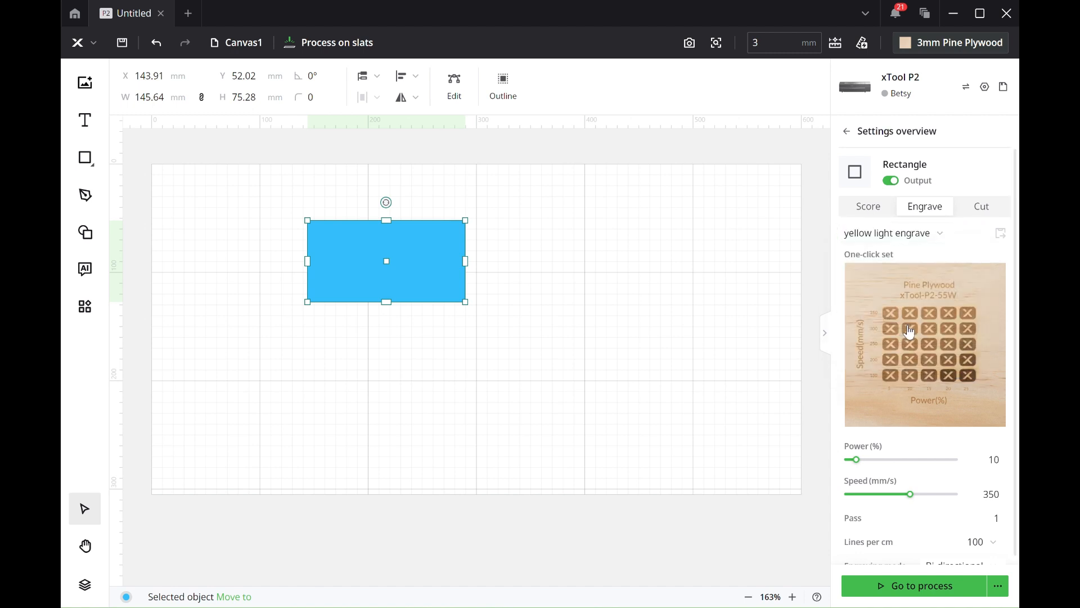
left_click(690, 310)
left_click(390, 272)
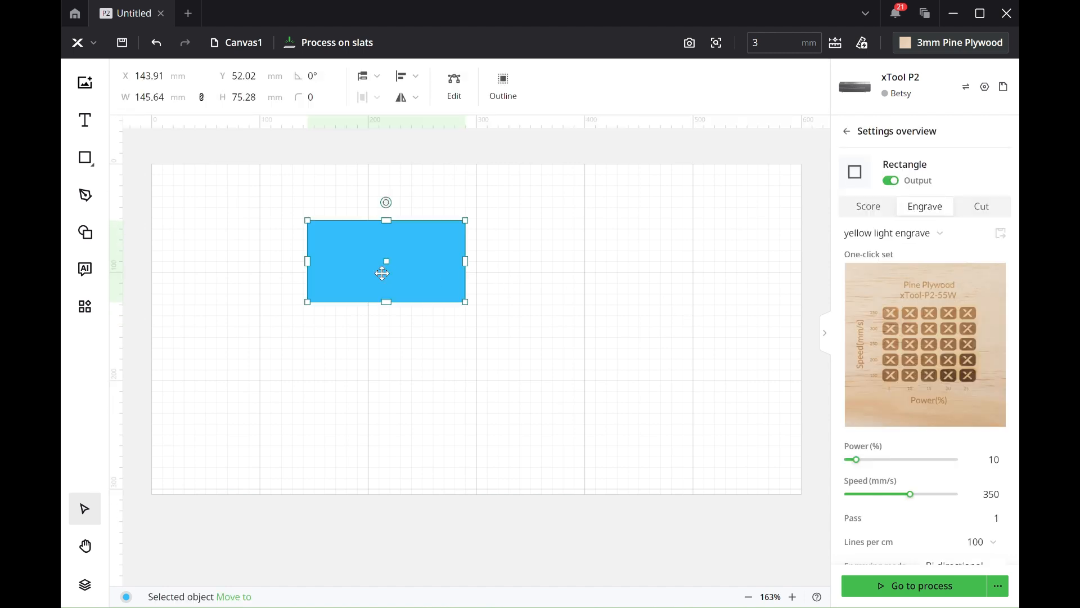
left_click_drag(390, 272, 302, 268)
Step: Draw a circle about 124 mm in diameter in the work area's right half and assign it to the orange layer
mouse_move(85, 162)
left_click(144, 196)
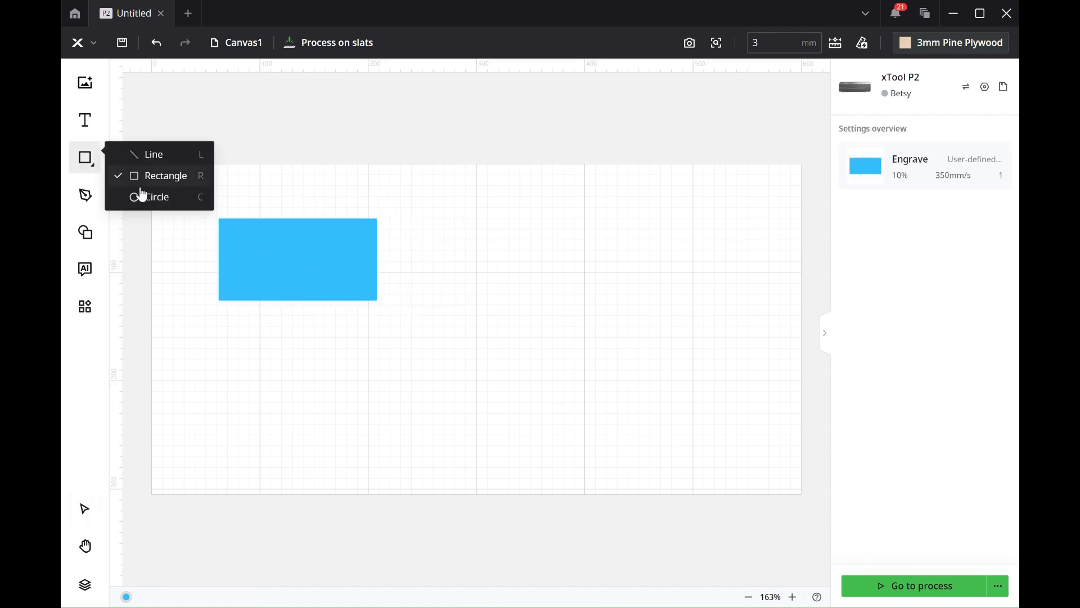
left_click_drag(545, 202, 681, 338)
right_click(648, 277)
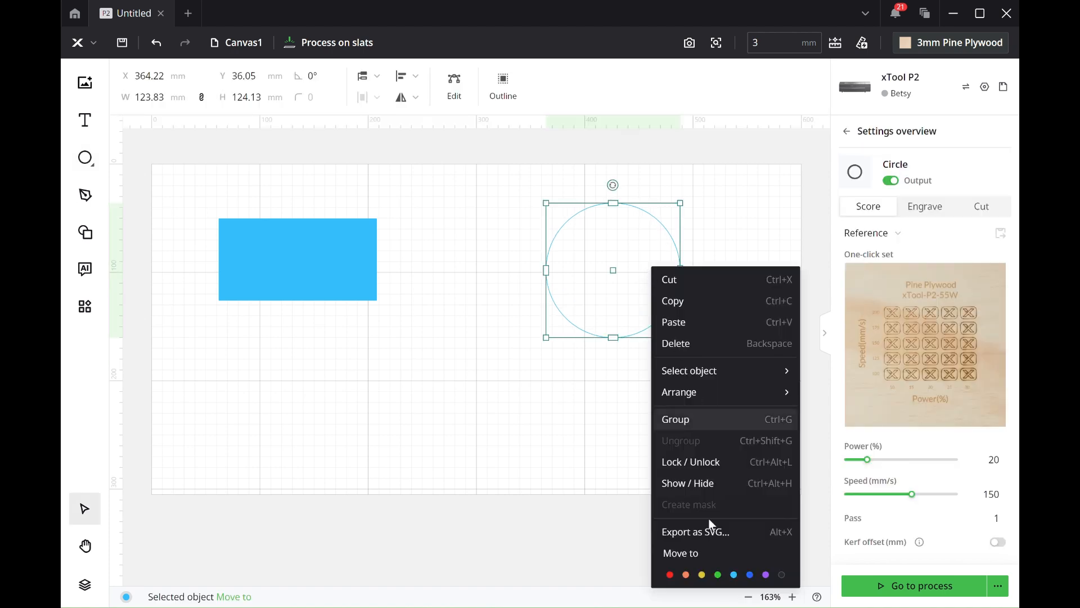
left_click(686, 571)
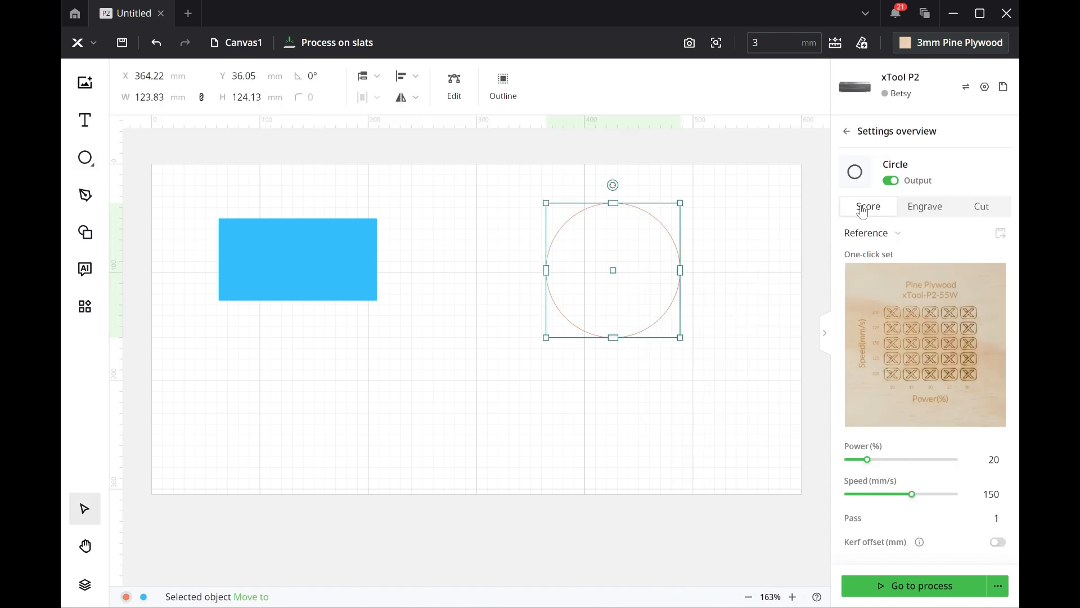
Step: Move the circle to the middle of the work area, closer to the blue rectangle
left_click(765, 351)
left_click_drag(765, 350, 683, 318)
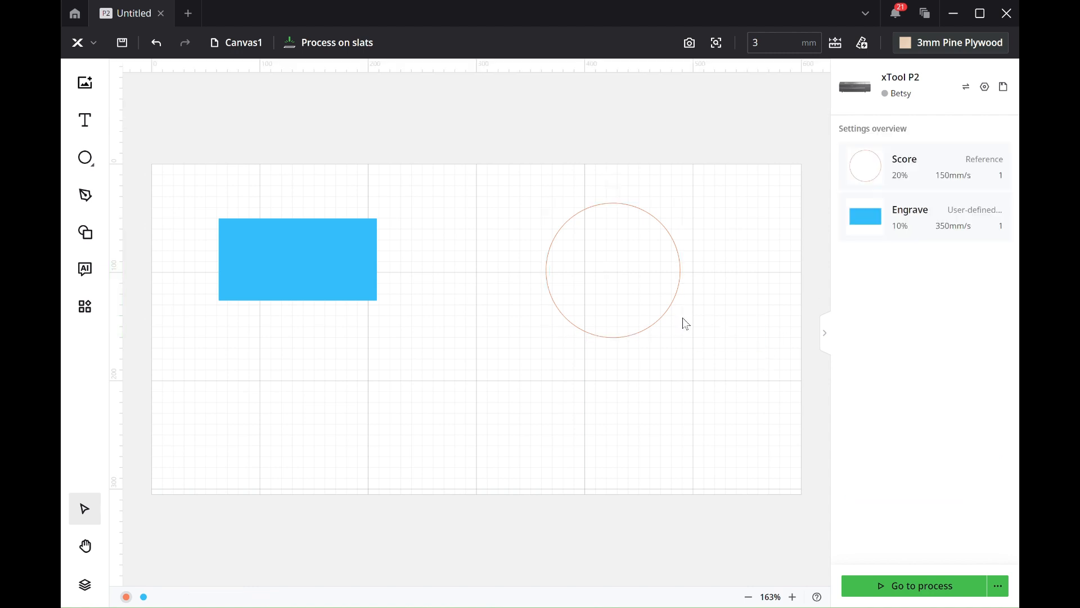
left_click_drag(627, 280, 521, 283)
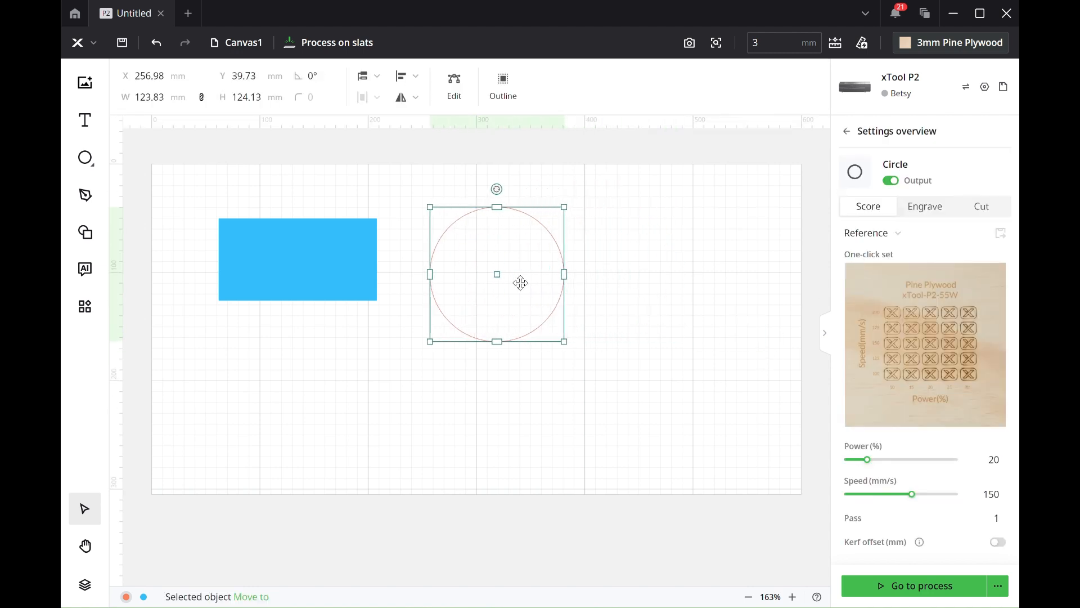
Step: Insert a hexagon from the basic shapes and place it between the circle and the work area's right edge
left_click(85, 158)
left_click(152, 162)
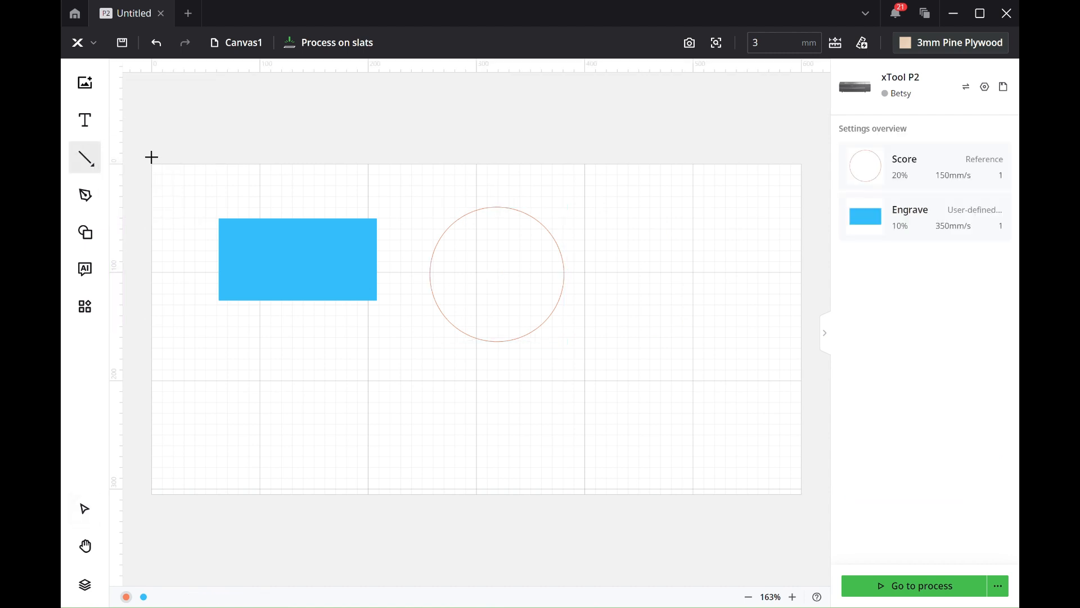
left_click(85, 232)
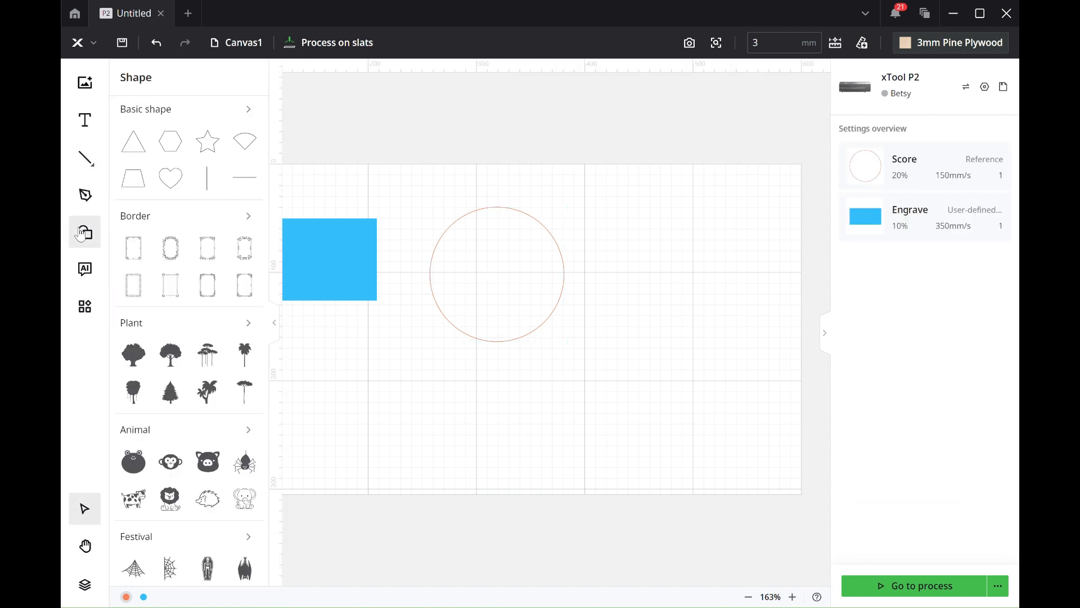
left_click(169, 140)
left_click_drag(477, 215, 708, 258)
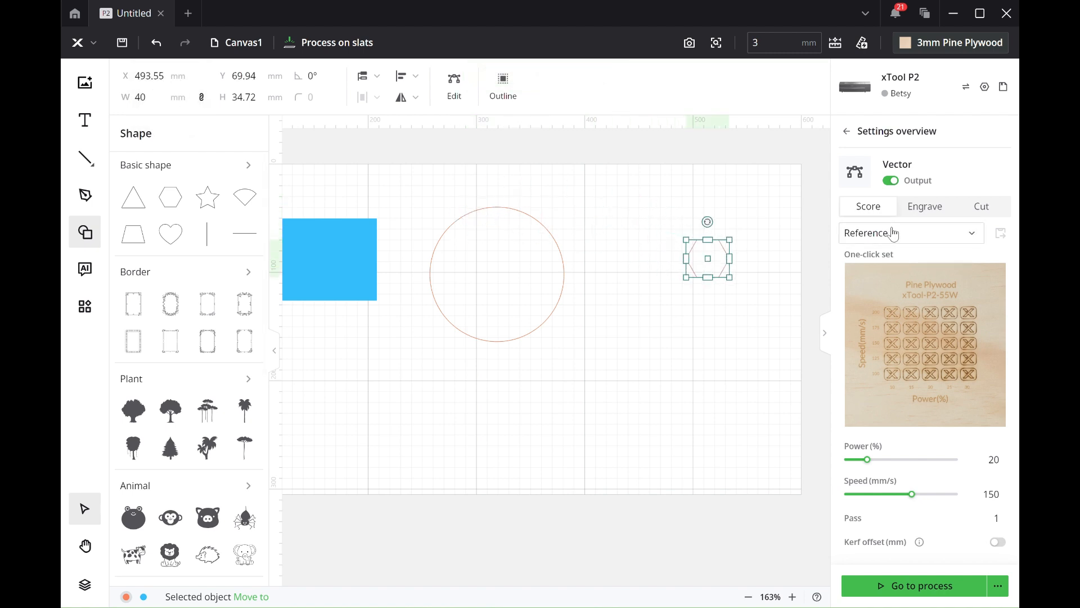
Step: Set the hexagon's scoring power to 30% and deselect it
left_click(994, 460)
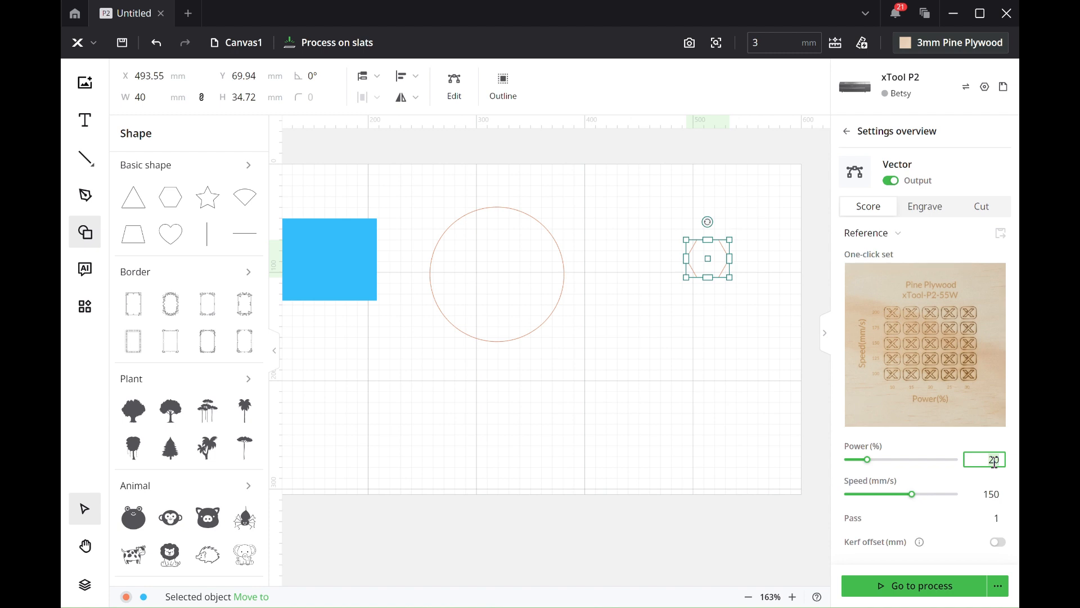
key("BackSpace")
key("BackSpace")
type("30")
key("Return")
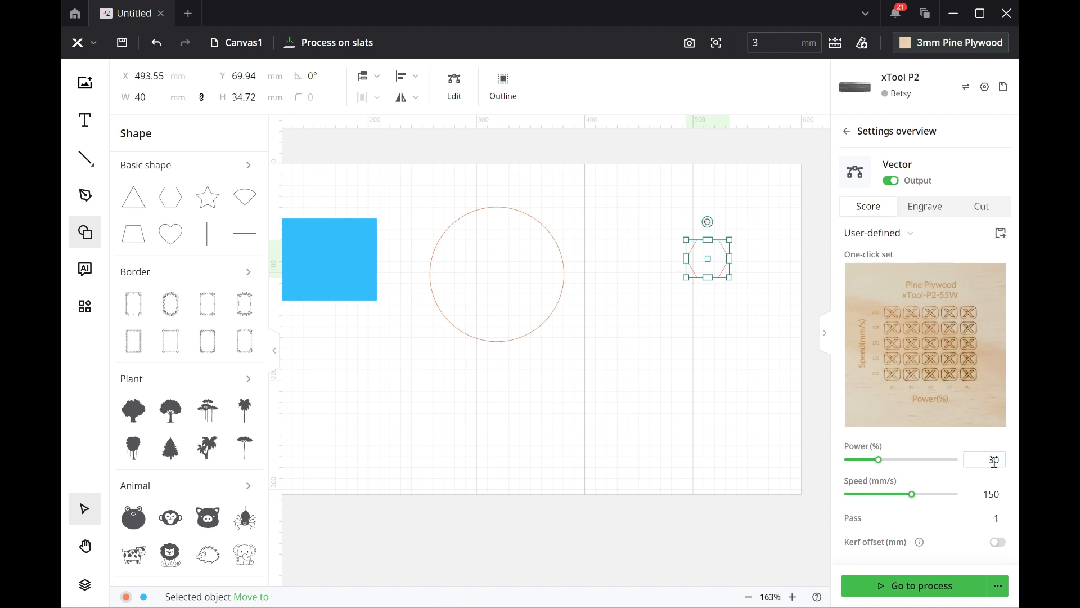
left_click(633, 412)
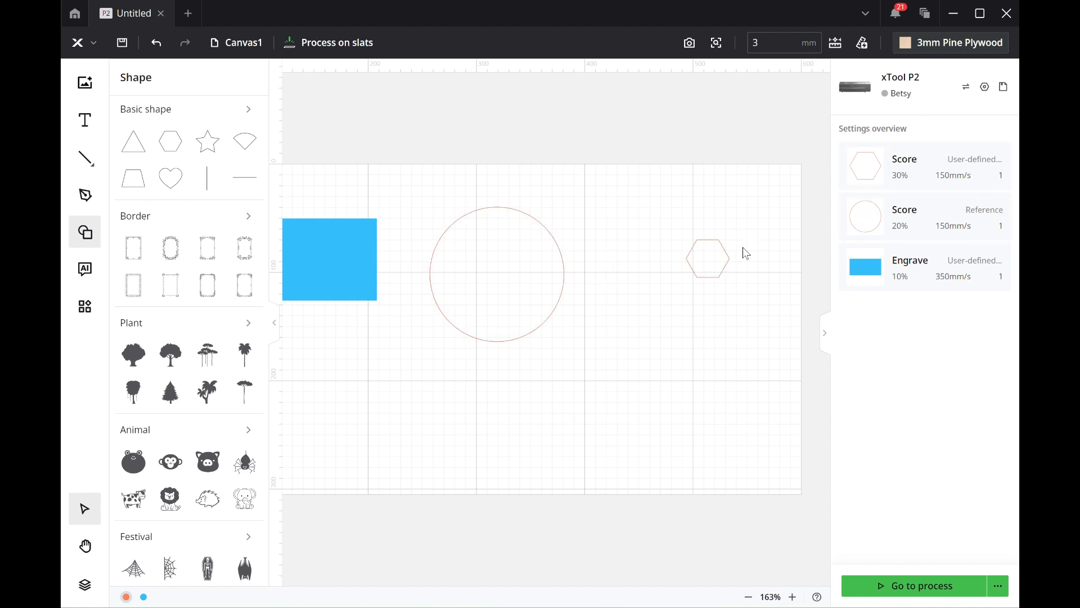
Step: Make three copies of the hexagon, placing one below the rectangle, one at the work area's lower edge and one above the circle
left_click(722, 265)
key("ctrl+v")
left_click_drag(718, 259, 284, 465)
left_click(438, 456)
key("ctrl+v")
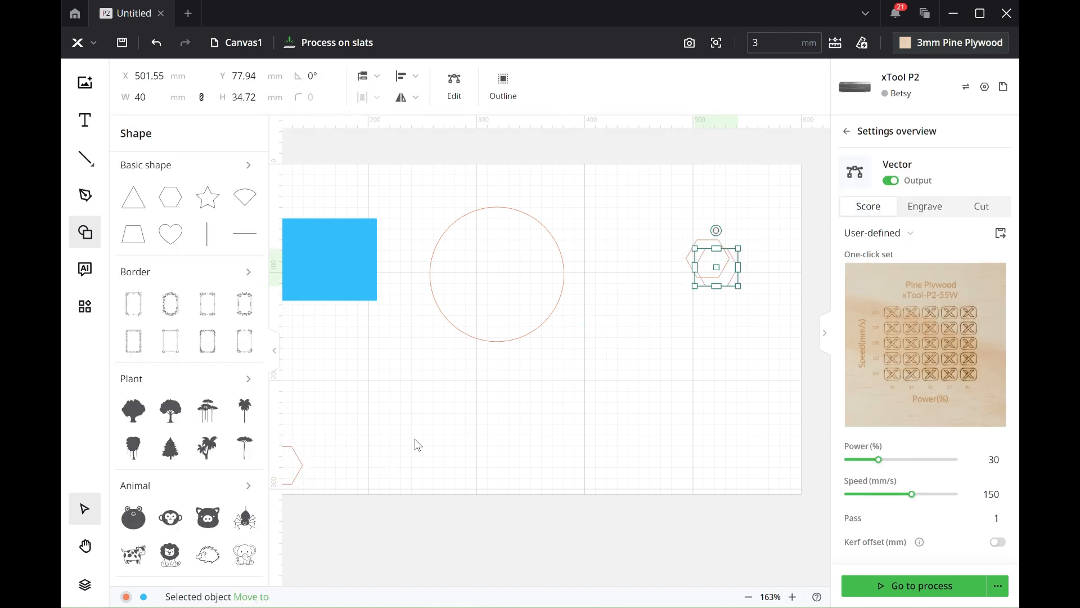
left_click_drag(722, 264, 565, 479)
left_click(675, 453)
key("ctrl+v")
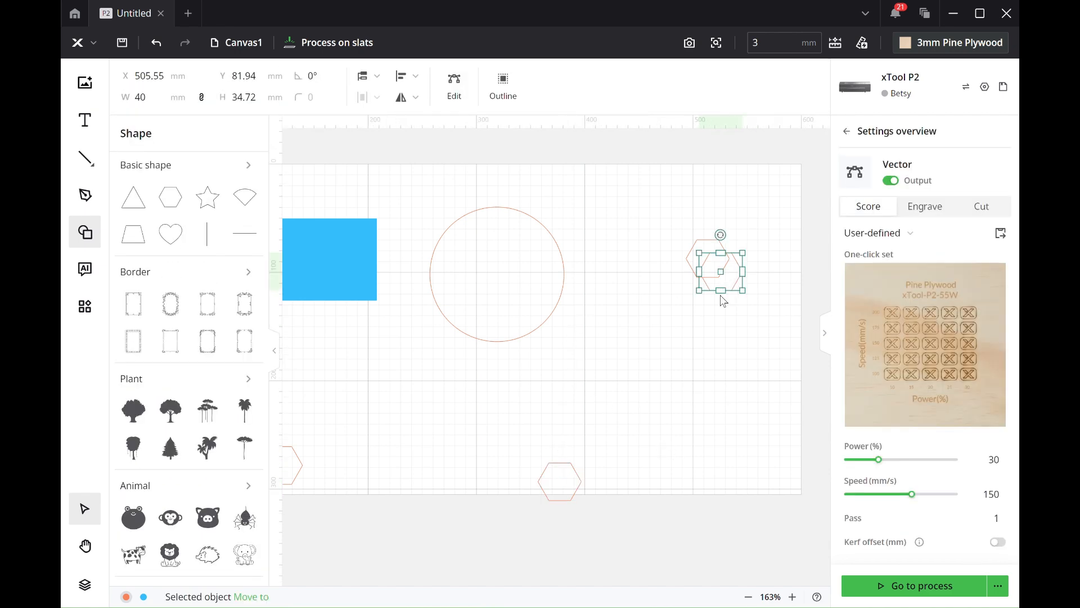
left_click_drag(694, 262, 466, 171)
left_click(691, 357)
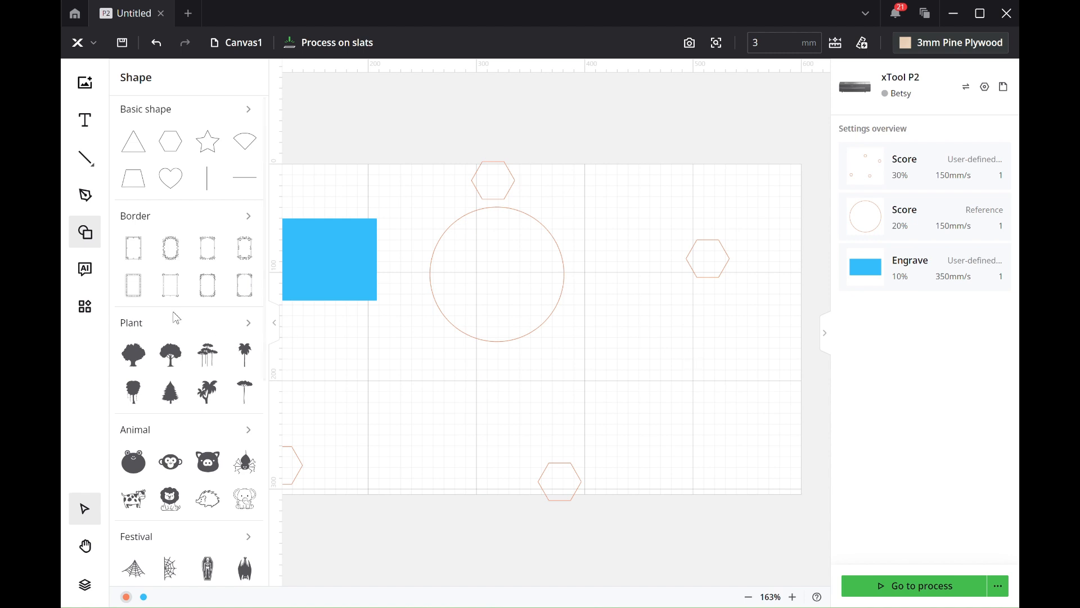
Step: Insert a heart from the basic shapes in the work area's lower-right part and assign it to the red layer
left_click(176, 192)
left_click_drag(626, 422, 686, 316)
left_click_drag(494, 195, 693, 395)
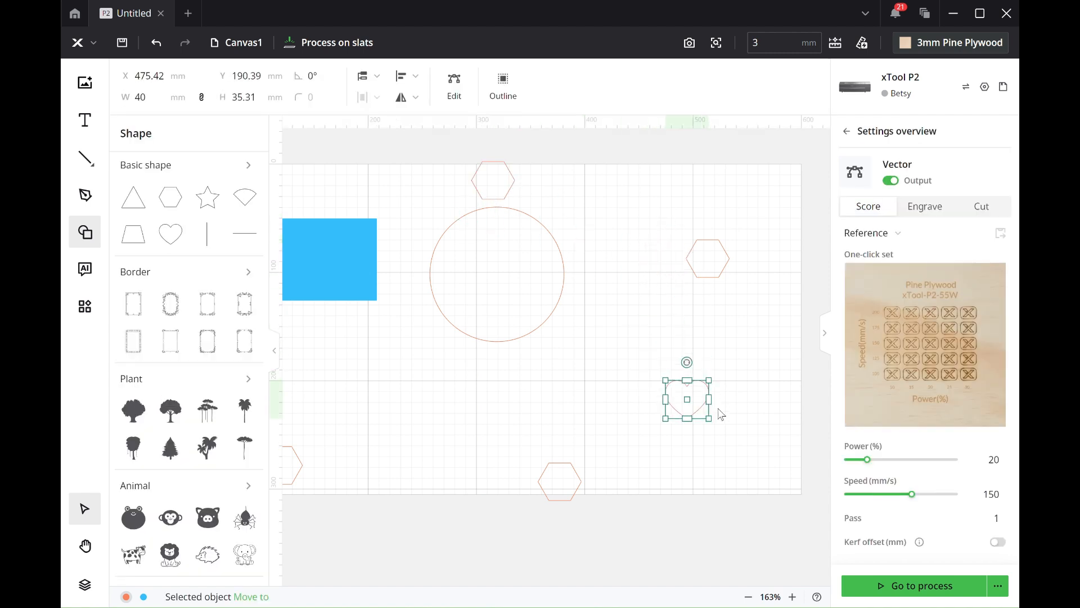
right_click(692, 395)
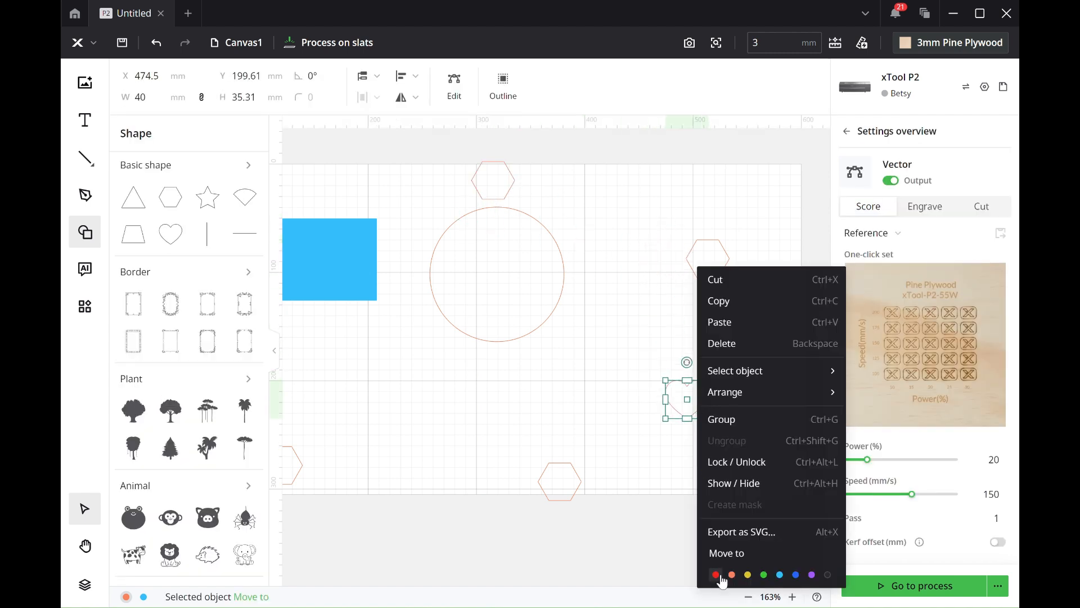
left_click(720, 574)
left_click(724, 520)
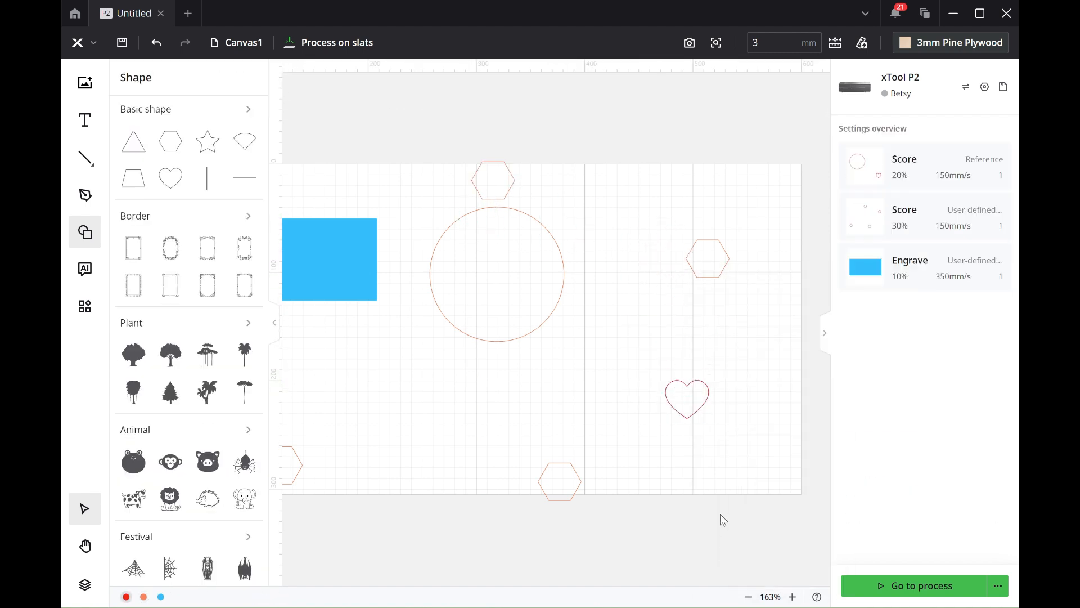
Step: Set the heart's processing type to Cut and read the explanations of Lower the focus and Kerf offset
left_click(694, 412)
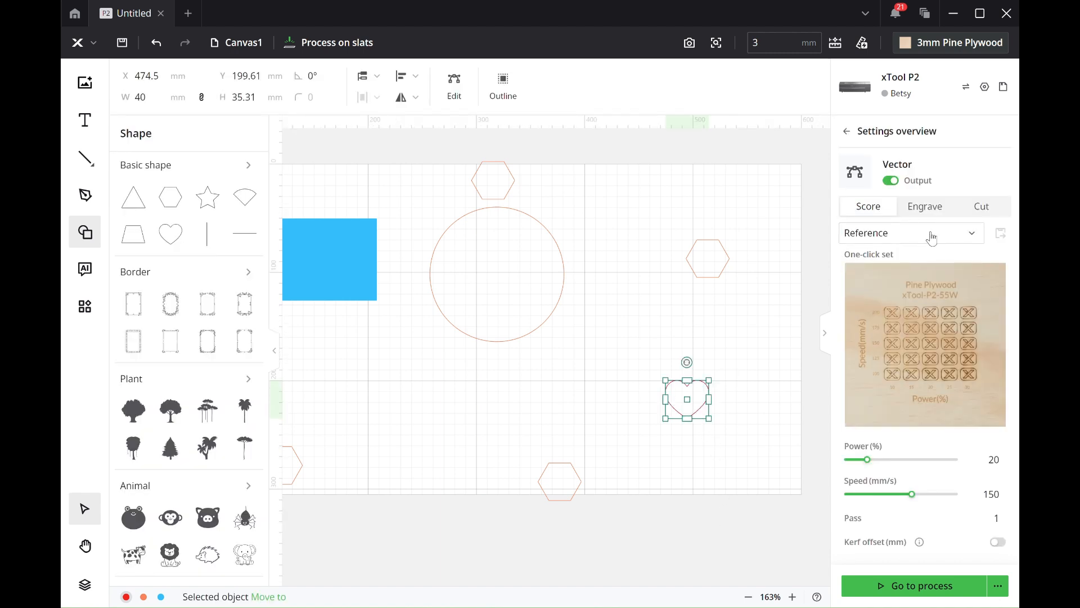
left_click(980, 208)
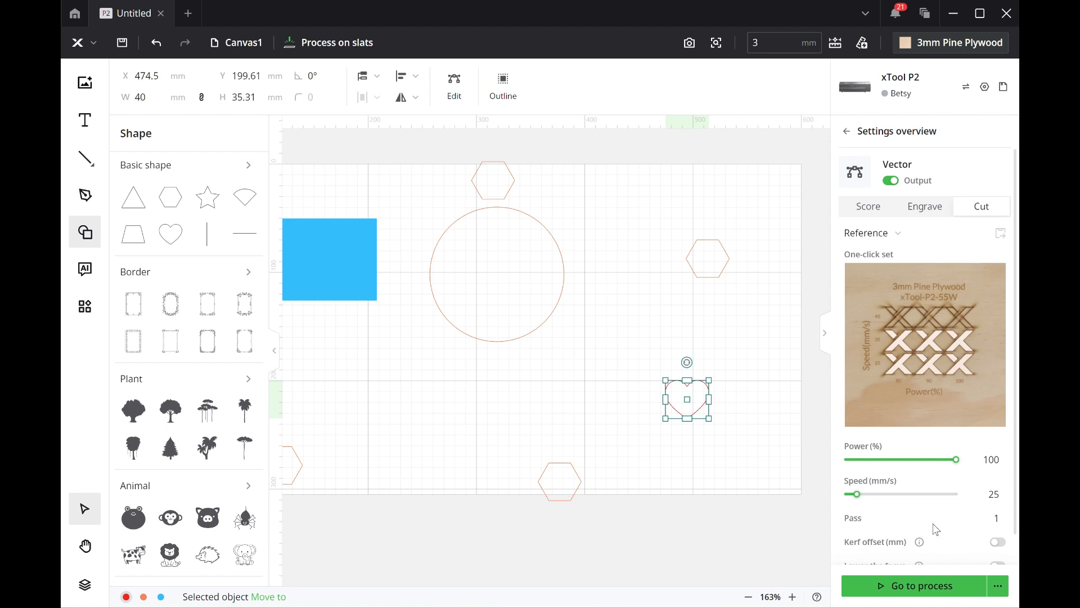
scroll(1016, 554, "down", 1)
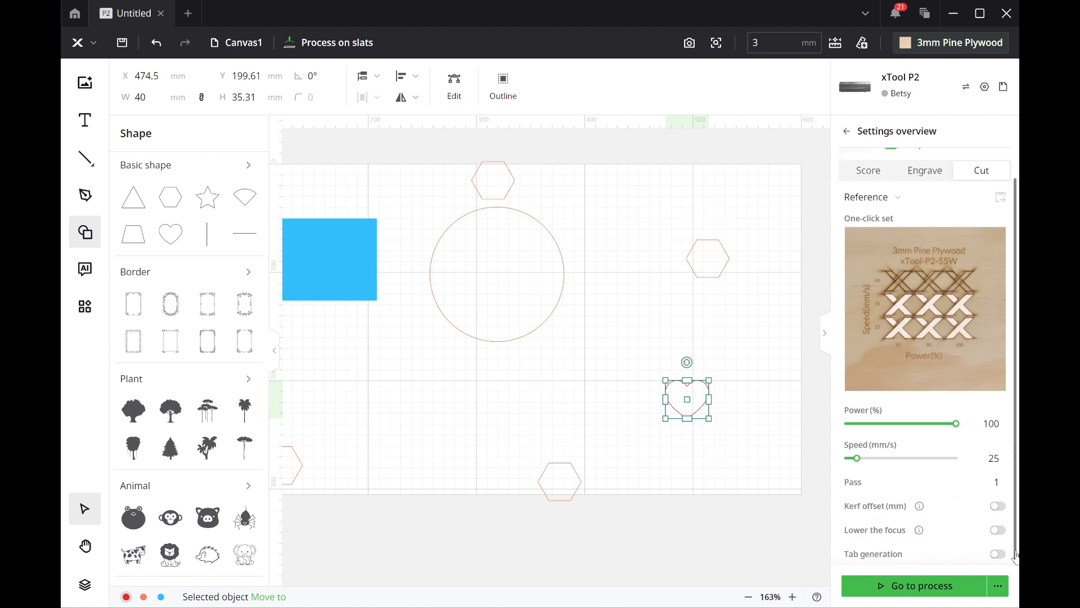
scroll(1016, 555, "up", 1)
scroll(1016, 555, "down", 1)
mouse_move(920, 531)
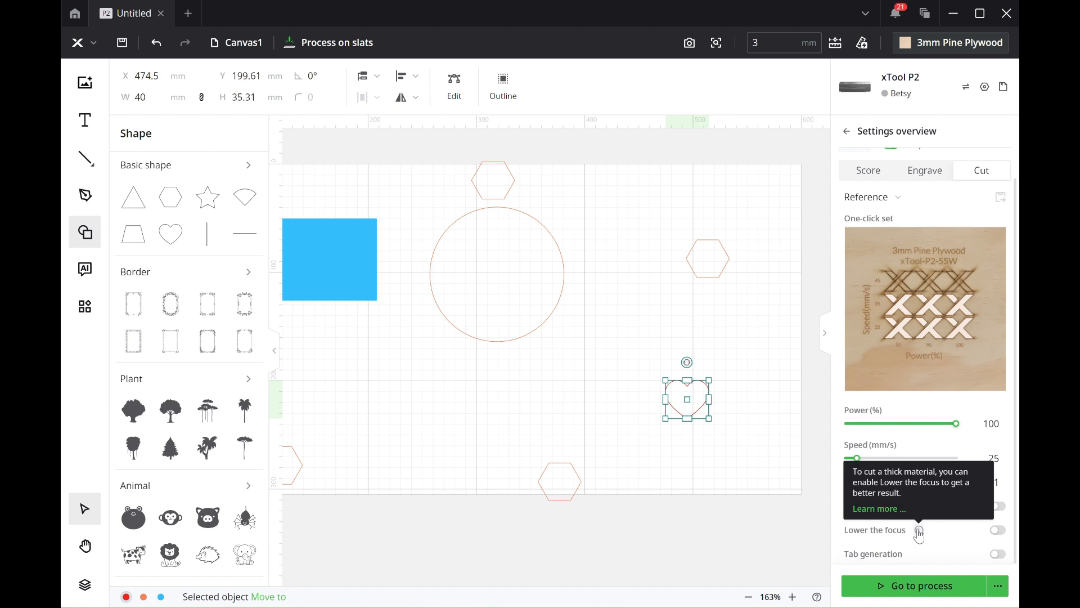
mouse_move(921, 507)
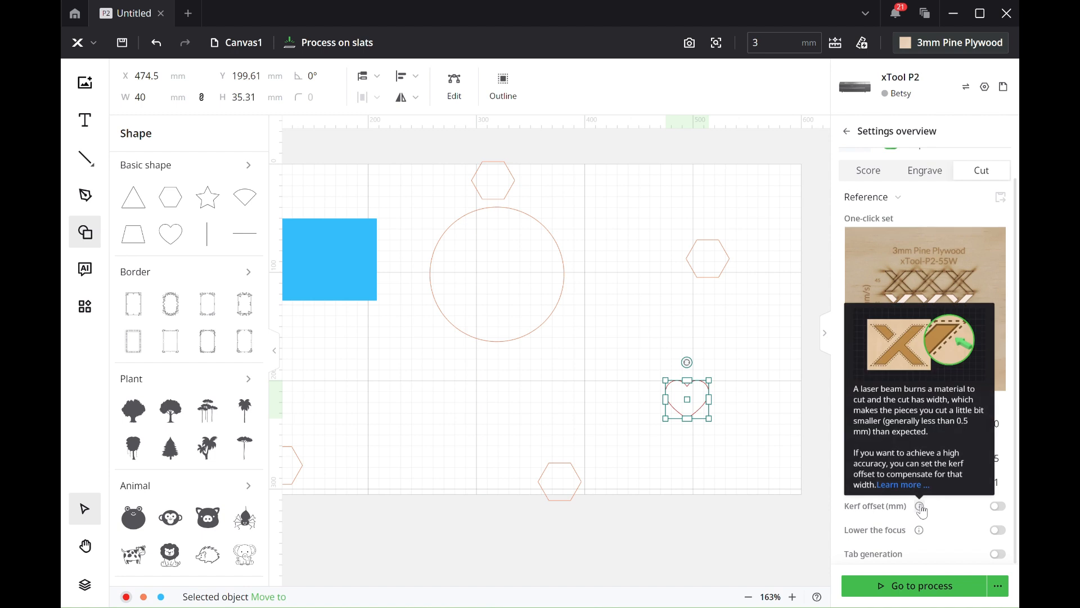
left_click(755, 477)
Step: Enlarge the heart to more than twice its size, between the circle and the lower hexagon, and deselect it
left_click(696, 419)
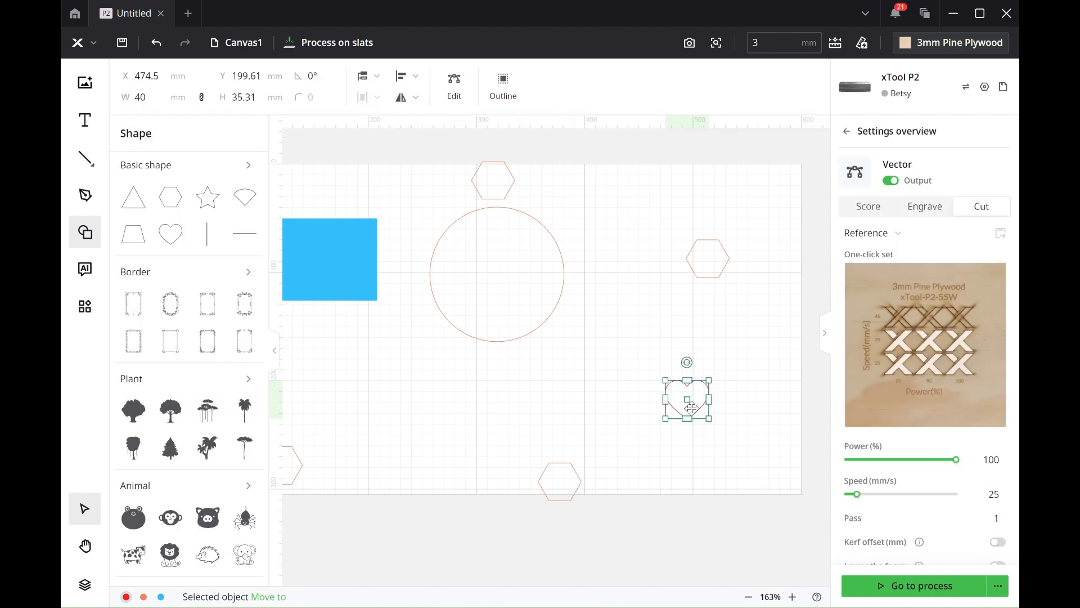
left_click_drag(687, 400, 704, 433)
left_click(777, 420)
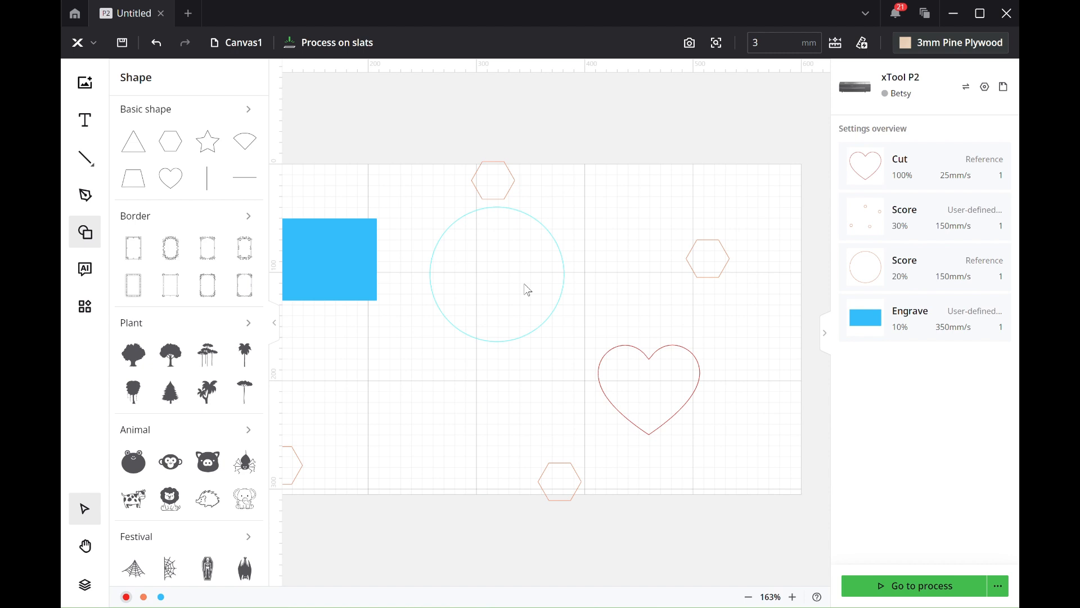
Step: Open the saved project file "kainoabel" from the Emner Xtool folder
left_click(84, 44)
mouse_move(119, 75)
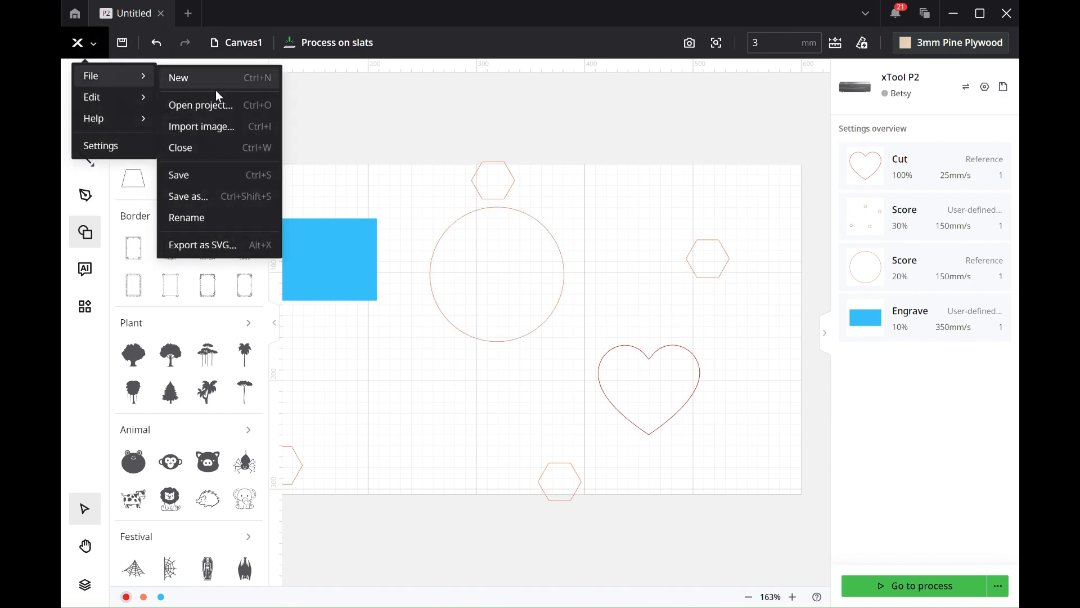
left_click(207, 105)
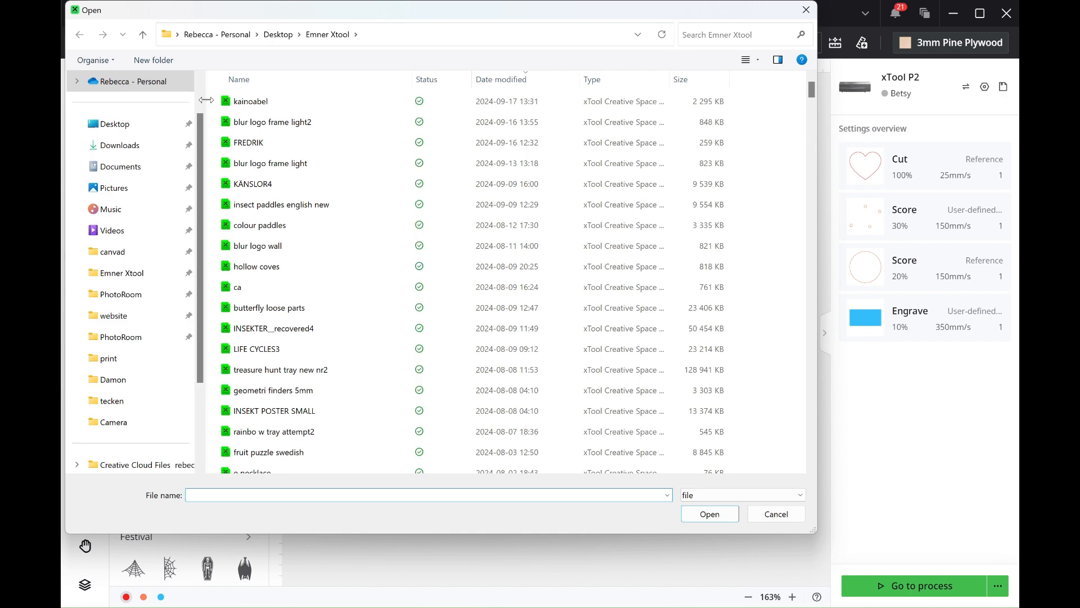
double_click(254, 105)
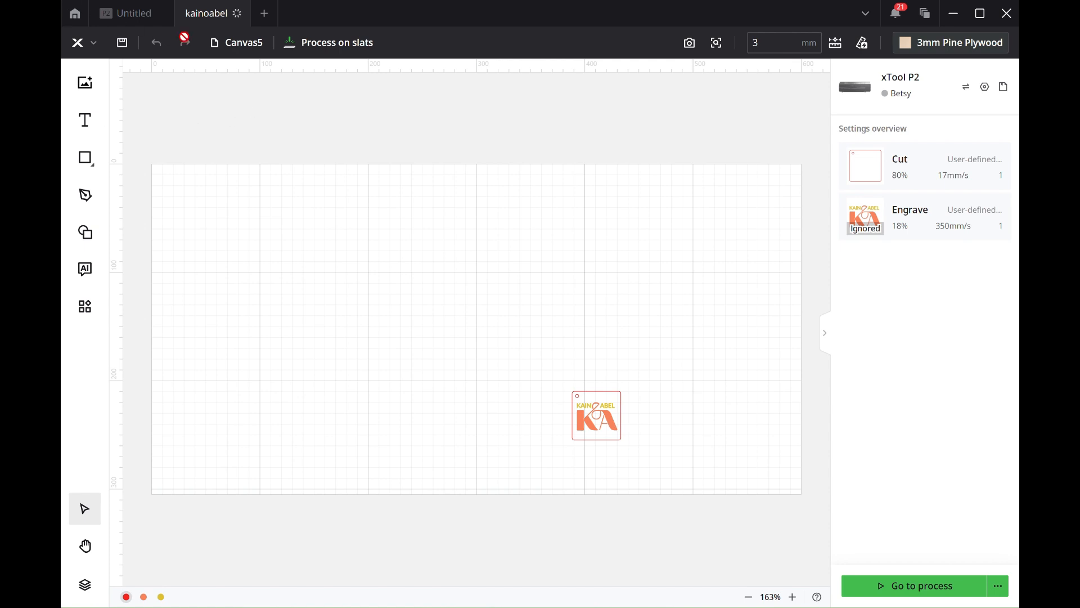
Step: Switch to Canvas3 and examine which objects share its Engrave setting
left_click(233, 45)
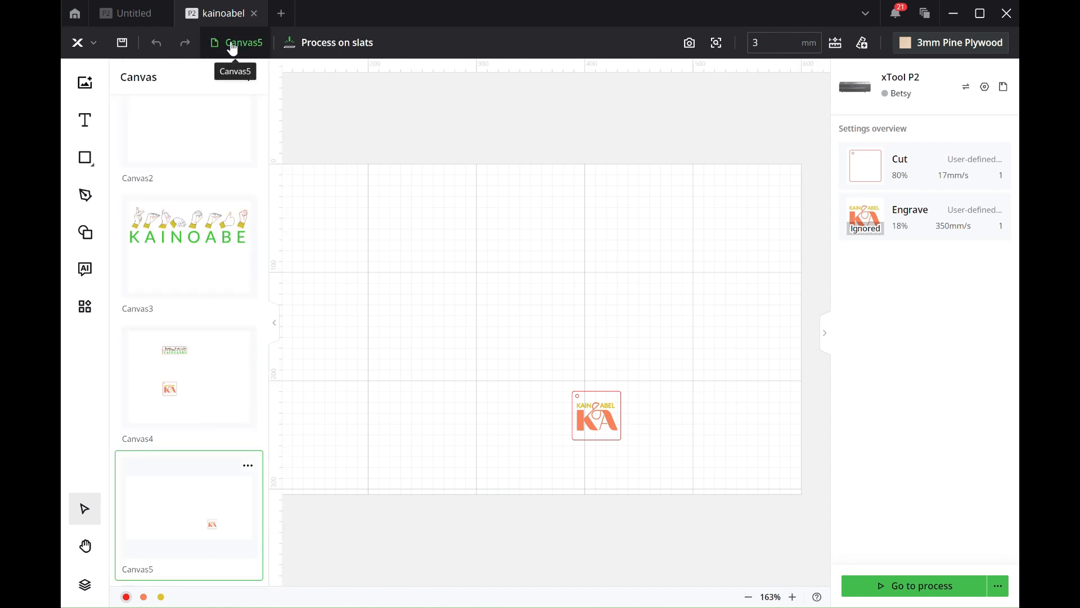
left_click(190, 241)
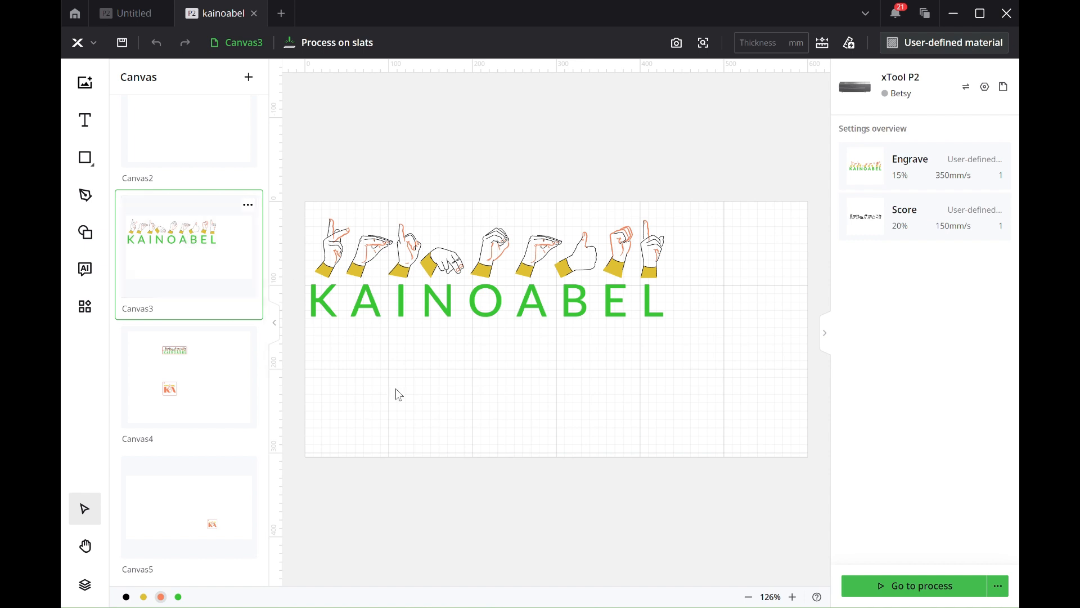
left_click(914, 167)
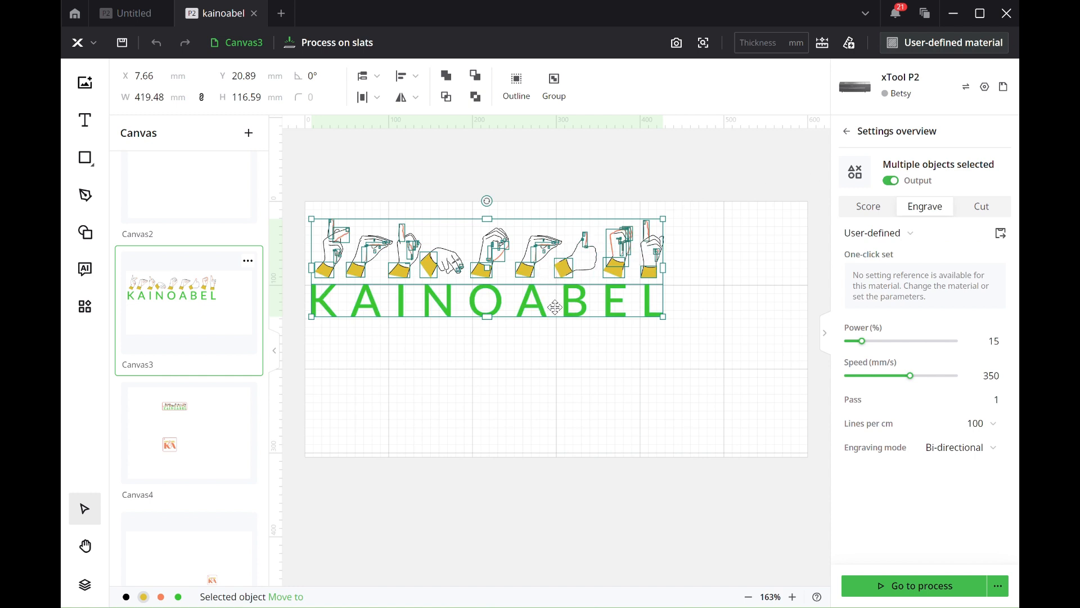
left_click(595, 395)
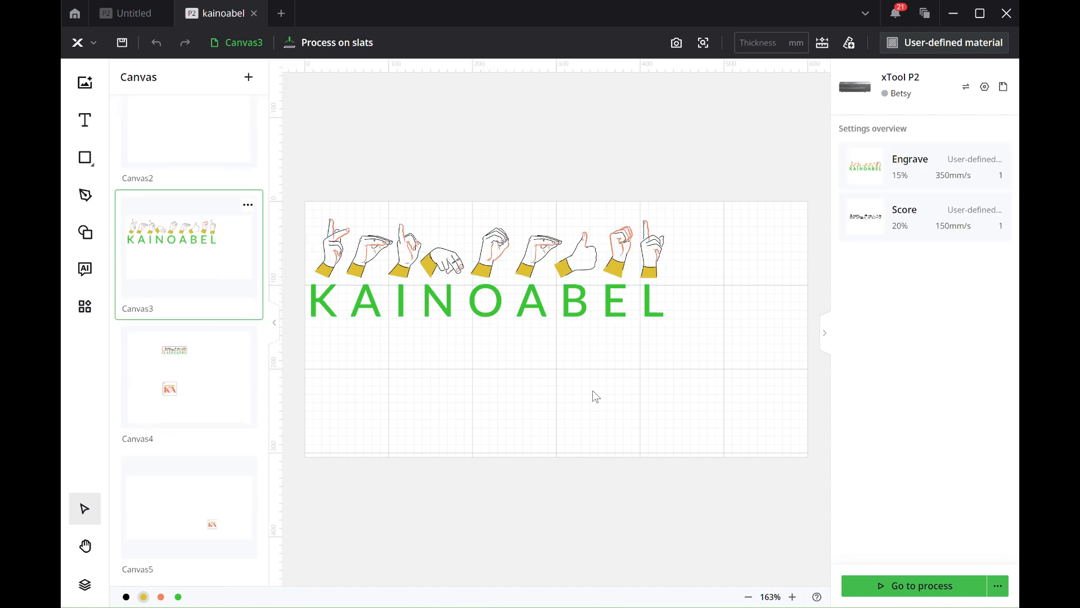
Step: Select the KAINOABEL text and the yellow layer's shapes in turn to compare their engrave settings
left_click(575, 308)
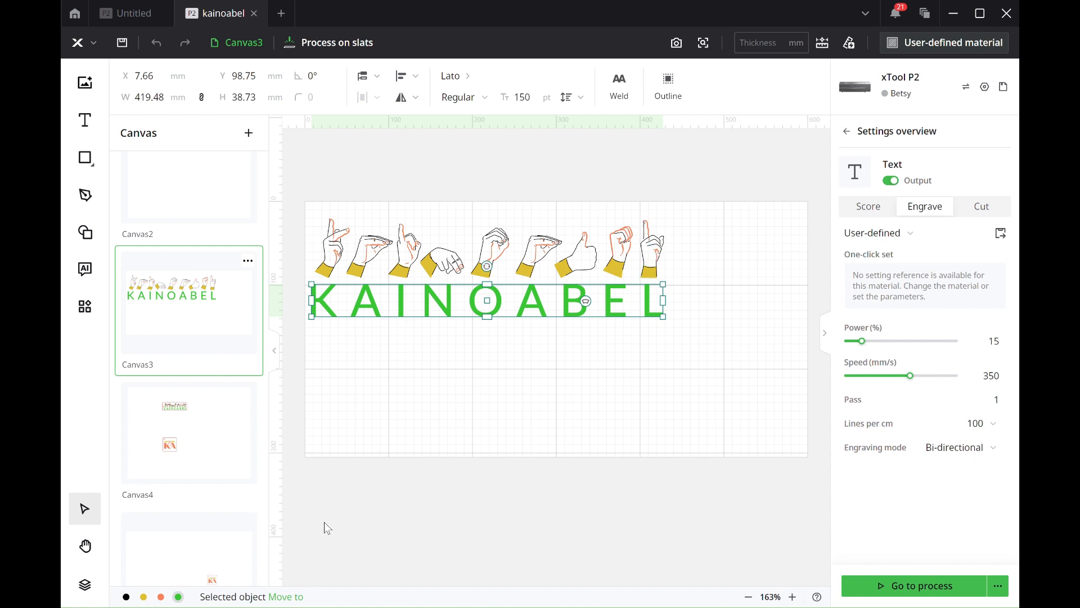
left_click(144, 598)
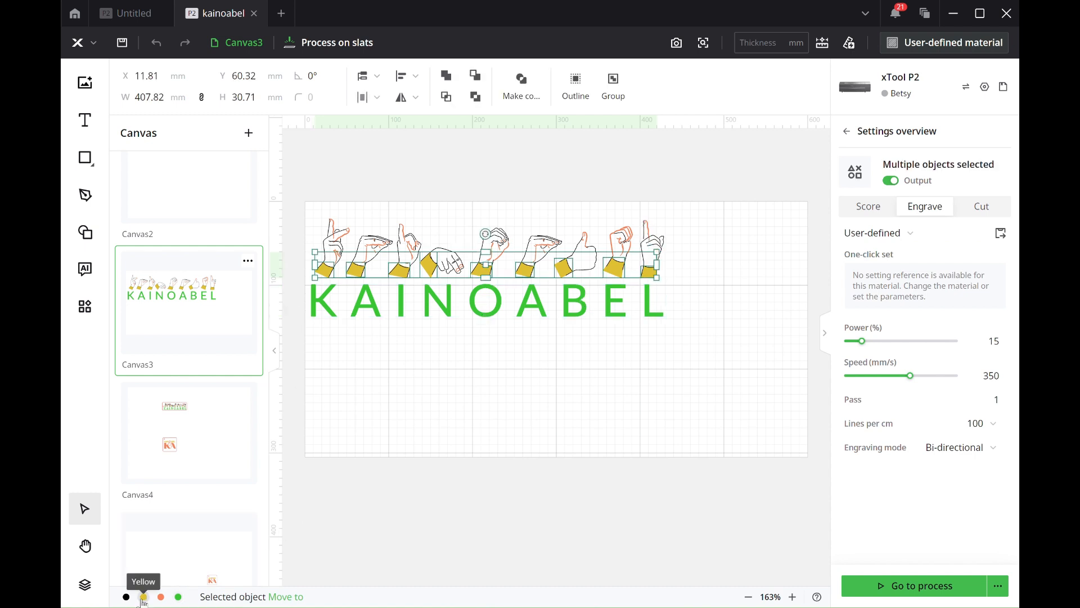
left_click(412, 431)
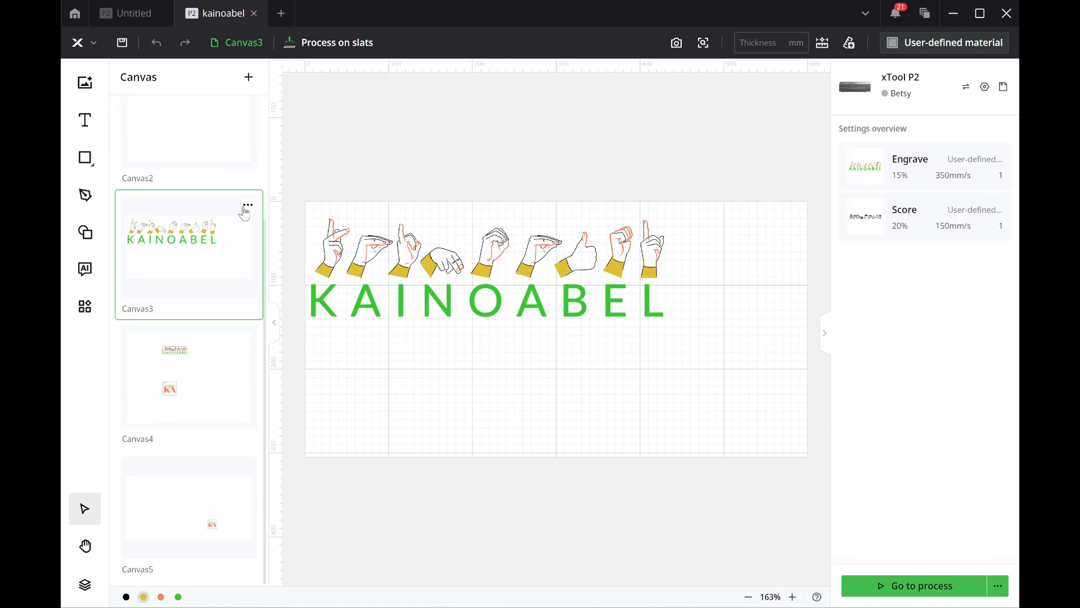
Step: Switch to the "dnt" canvas to view its separate settings for each layer colour
scroll(246, 213, "up", 3)
left_click(217, 174)
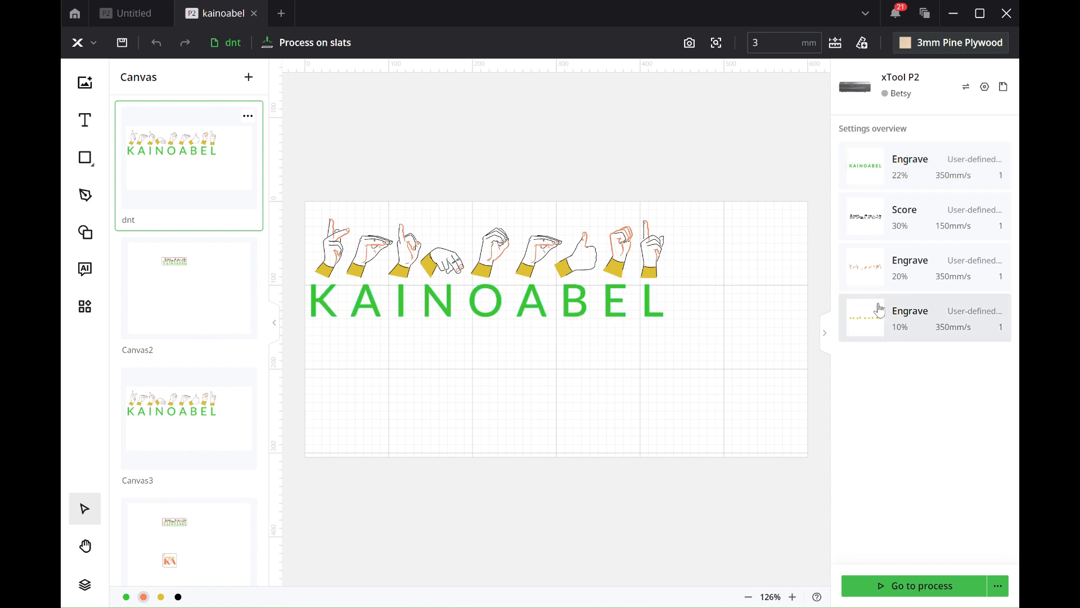
Step: Delete all the yellow cuff shapes using the "yellow light engrave" preset and undo the deletion
left_click(878, 336)
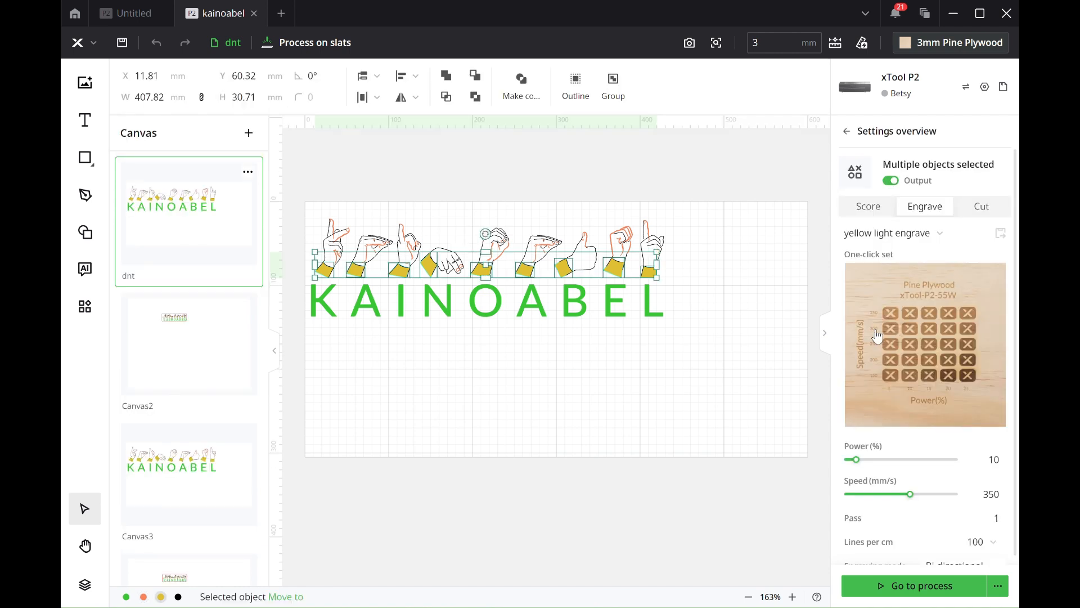
key("Escape")
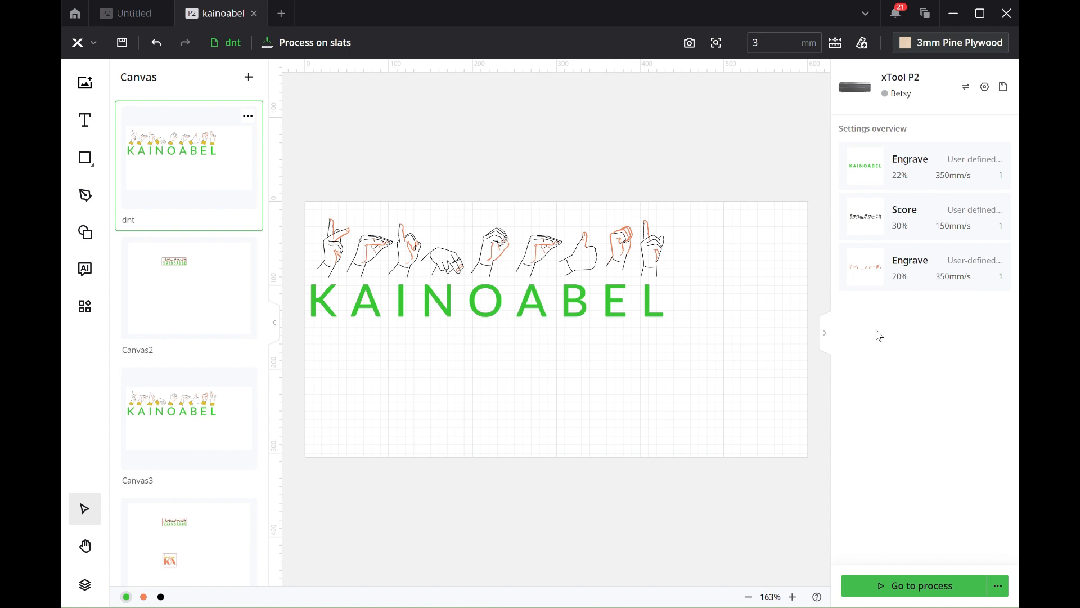
key("ctrl+z")
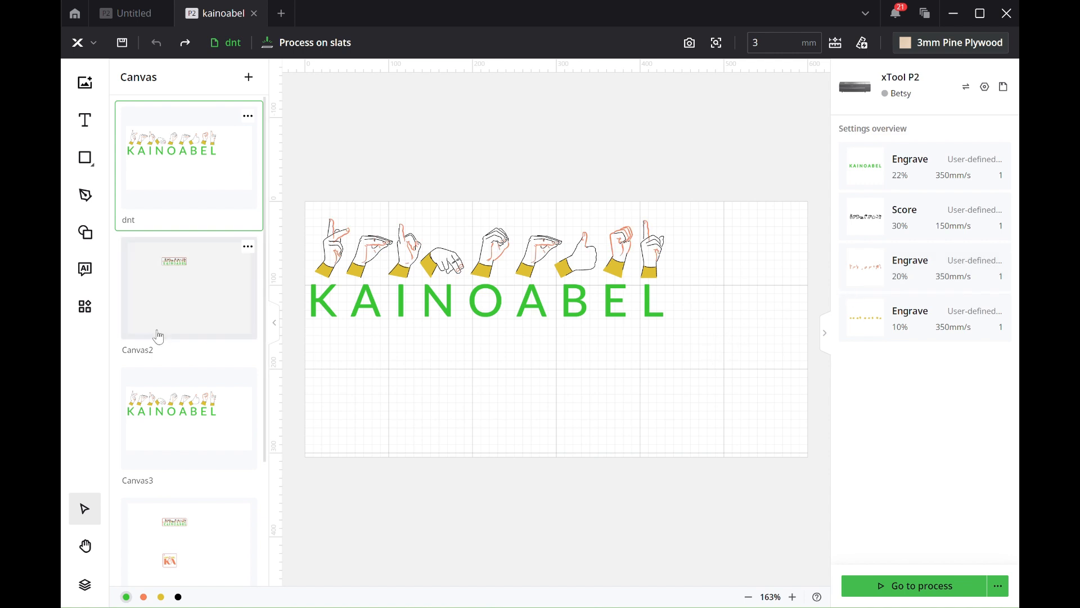
Step: Switch to Canvas4 and inspect the processing settings of the pink and blue KA objects
left_click(169, 521)
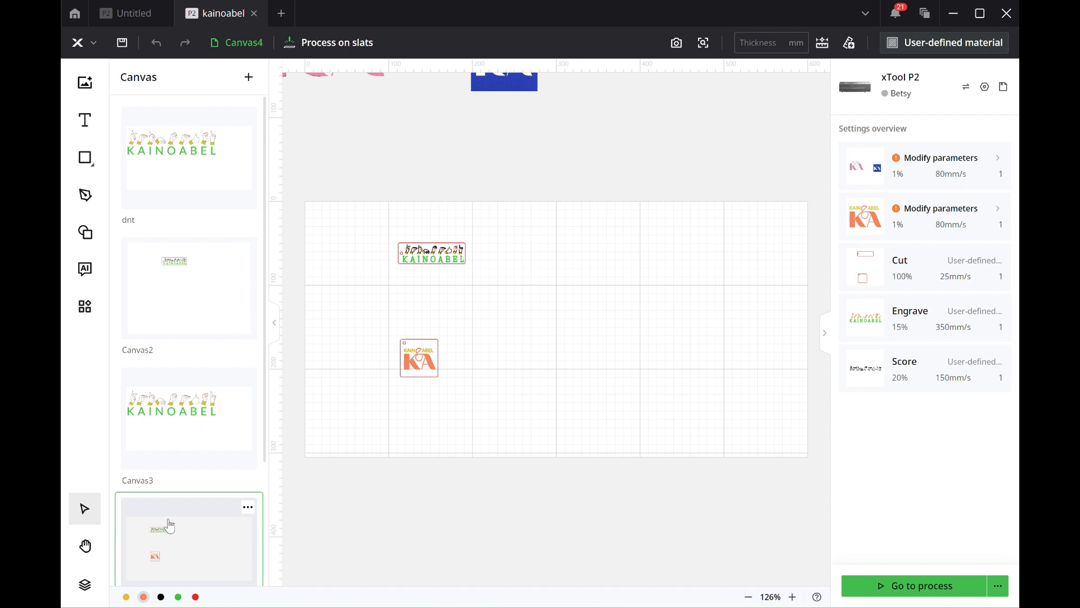
left_click(916, 154)
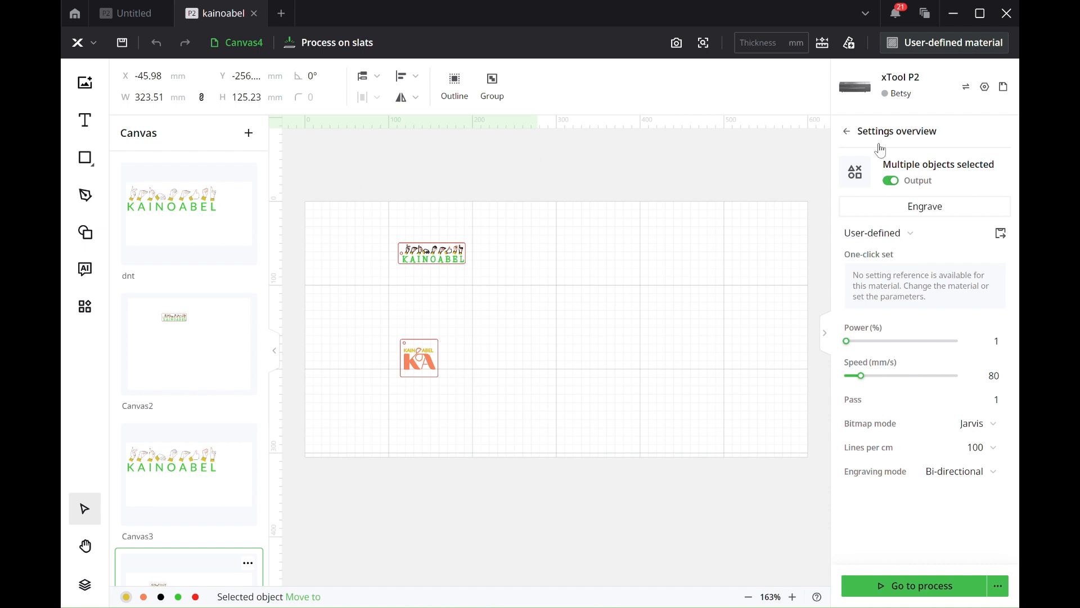
left_click(848, 132)
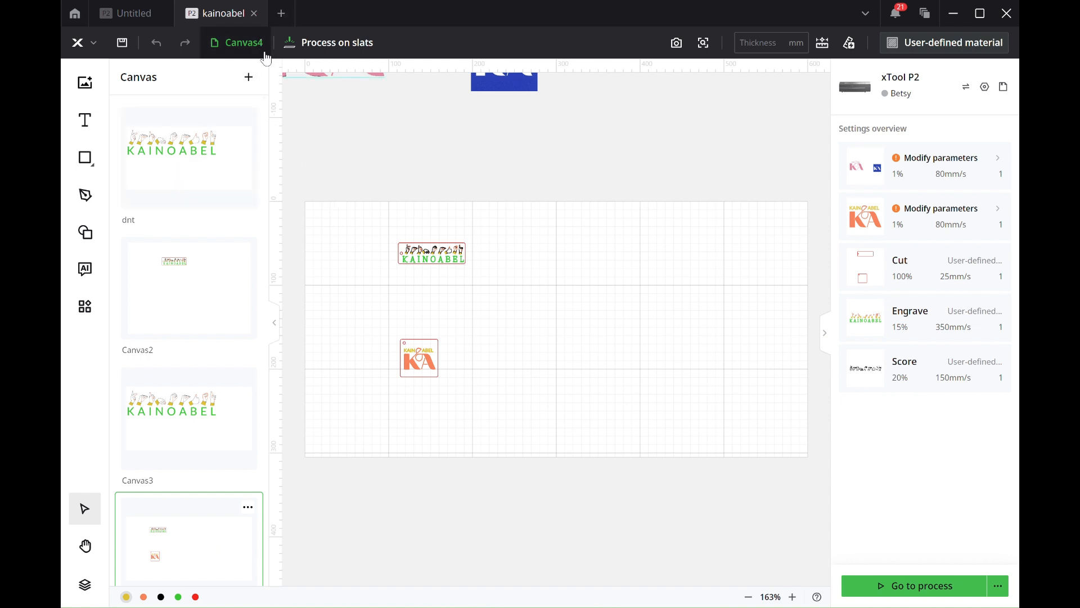
Step: Create a new project and review the available processing modes without changing the current one
left_click(282, 14)
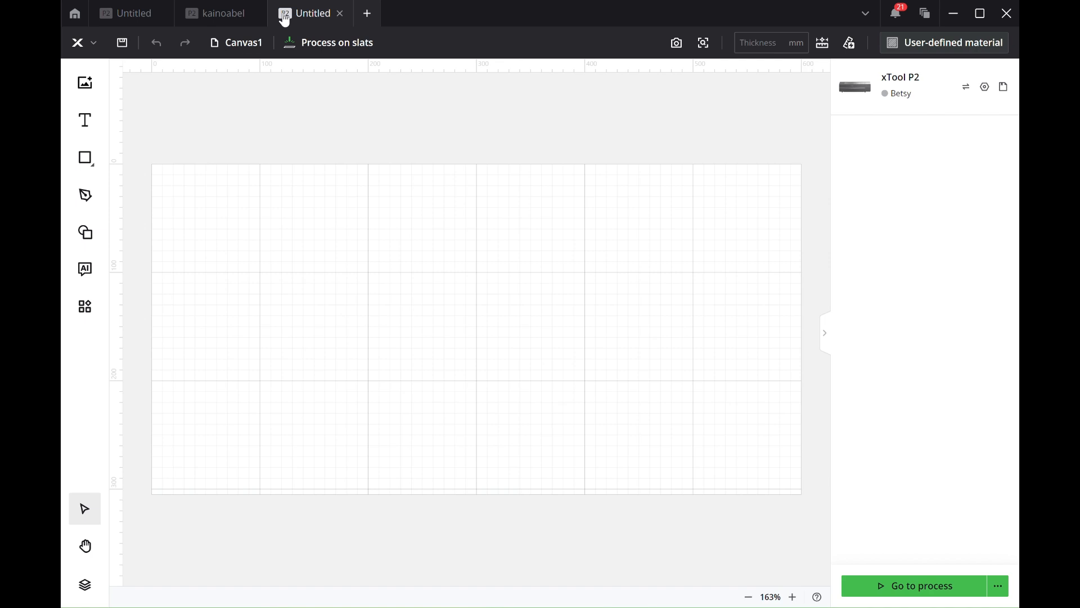
left_click(309, 51)
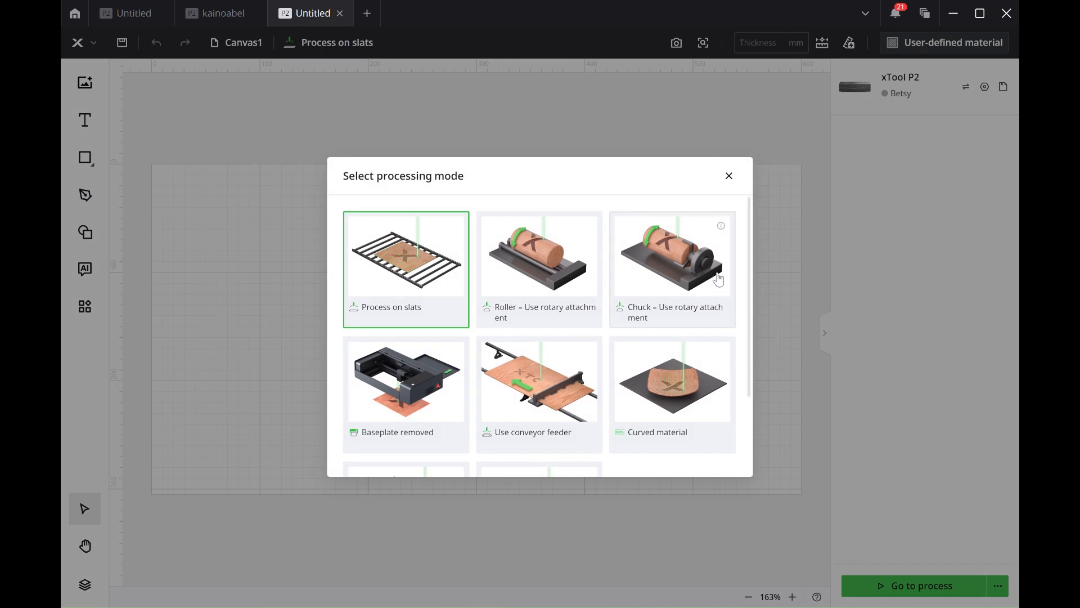
left_click_drag(749, 223, 763, 349)
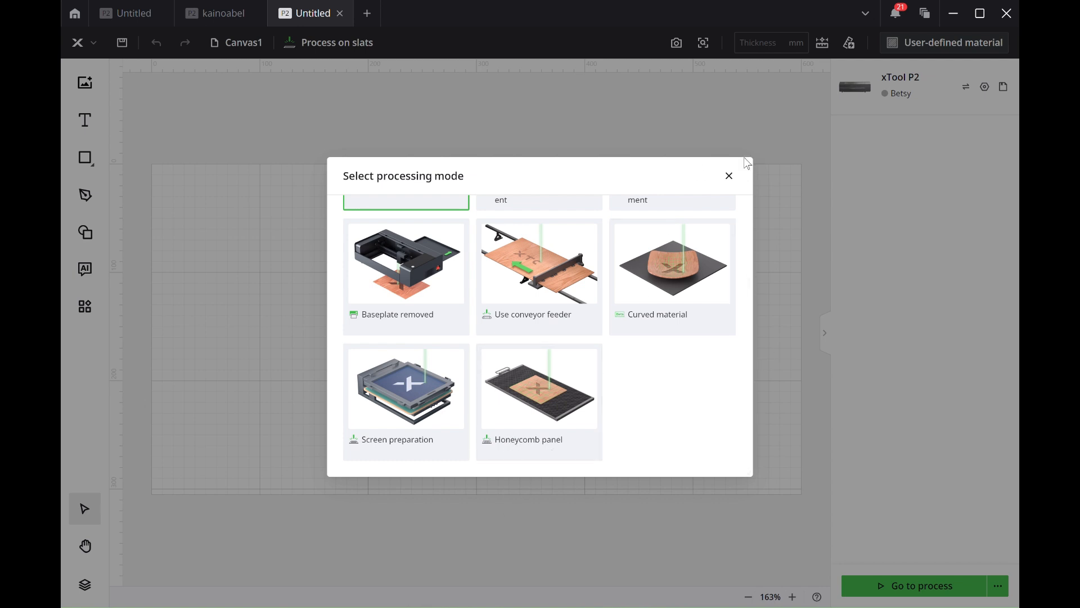
left_click(729, 177)
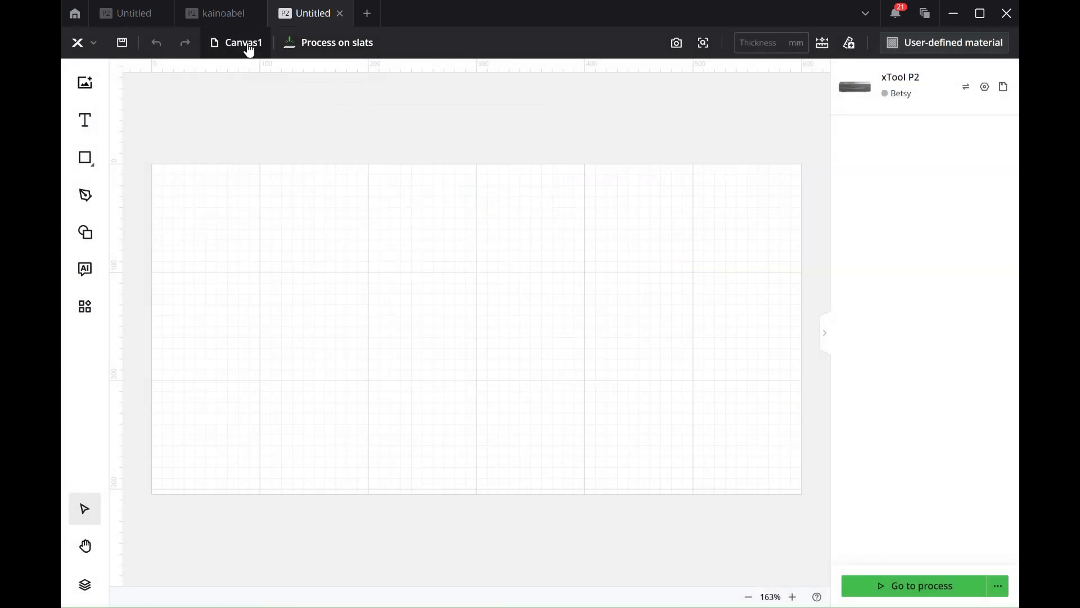
Step: Show the project's canvas list and add new canvases up to Canvas10
left_click(247, 45)
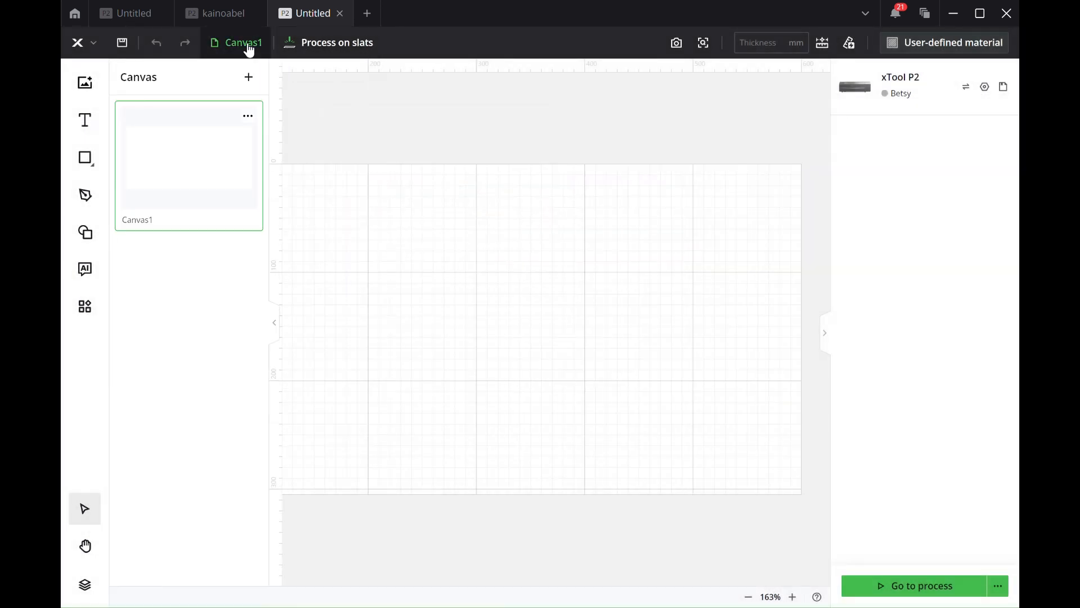
left_click(247, 85)
left_click(248, 84)
left_click(248, 85)
left_click(248, 84)
left_click(249, 84)
left_click(248, 83)
left_click(249, 79)
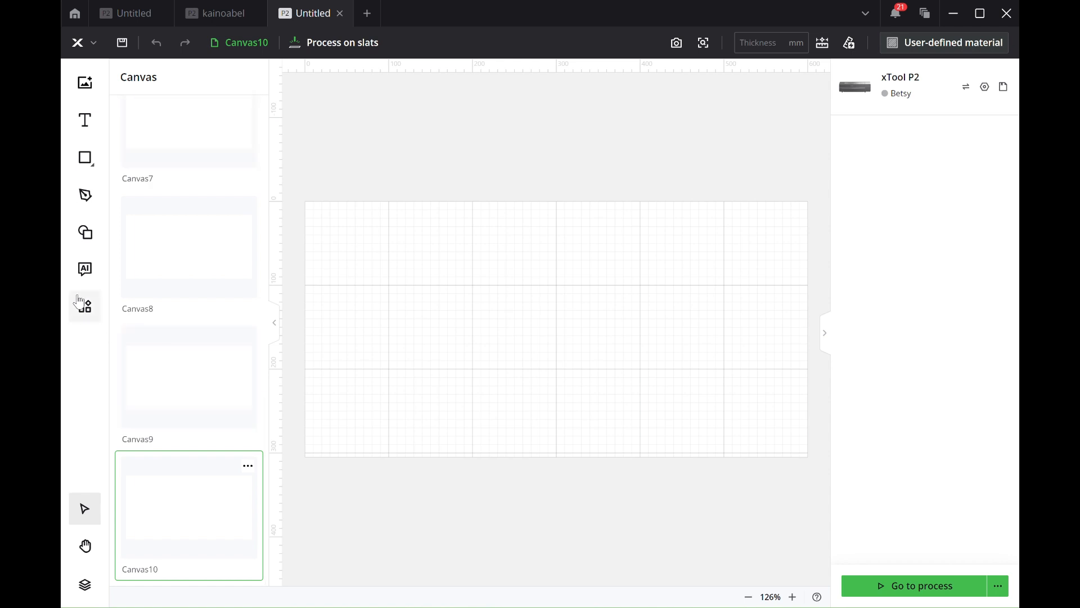
Step: Import the bee image into Canvas10 and move it to about X 318 mm, Y -5 mm
left_click(87, 90)
double_click(369, 334)
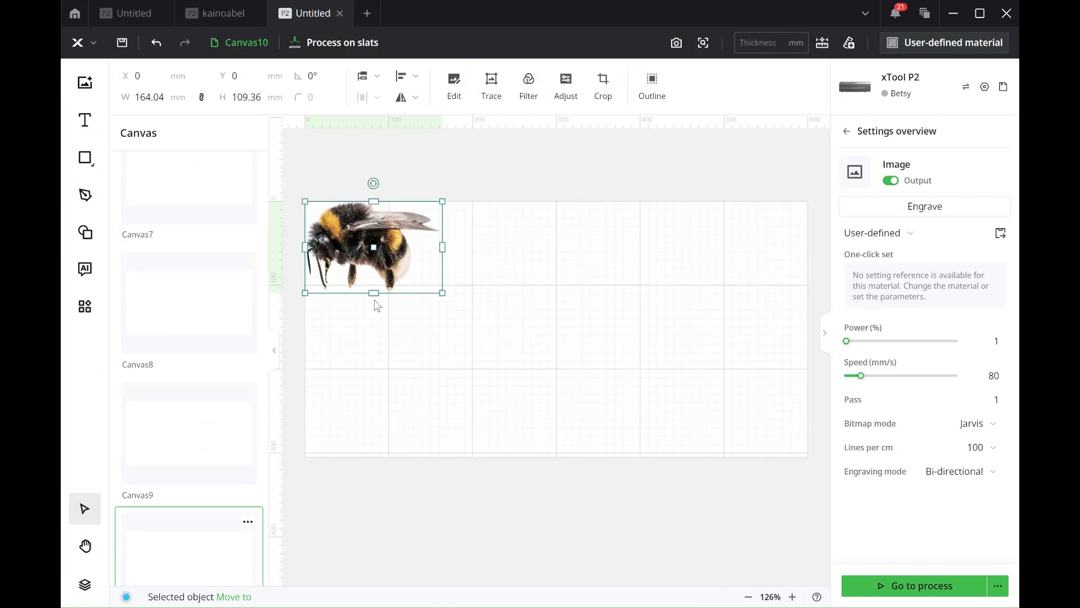
left_click_drag(376, 262, 643, 257)
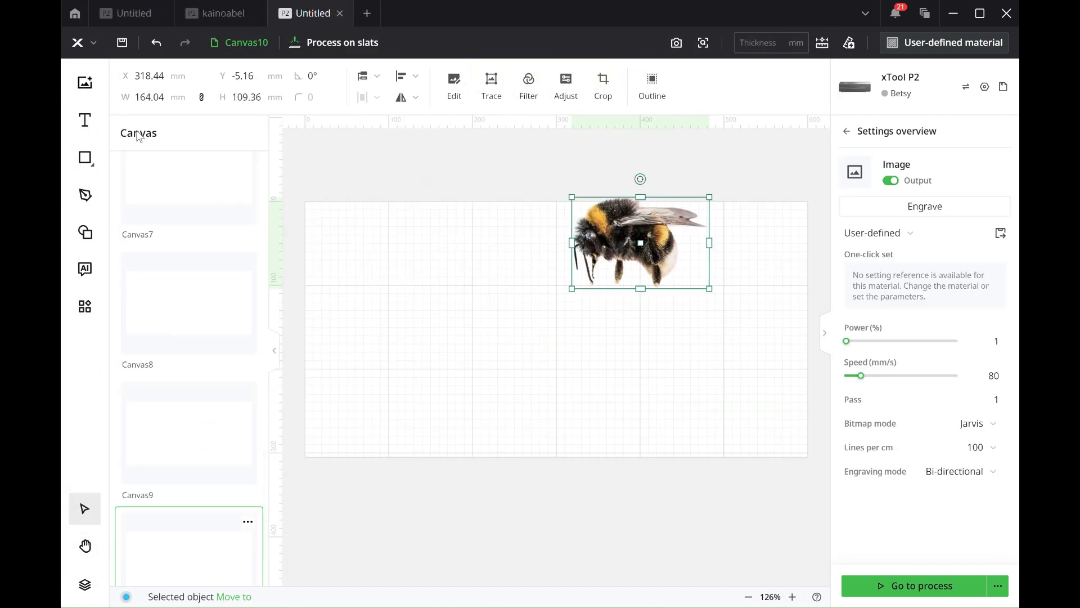
Step: Add a text object below and left of the bee and replace its default wording with "dfsdfsd"
left_click(84, 120)
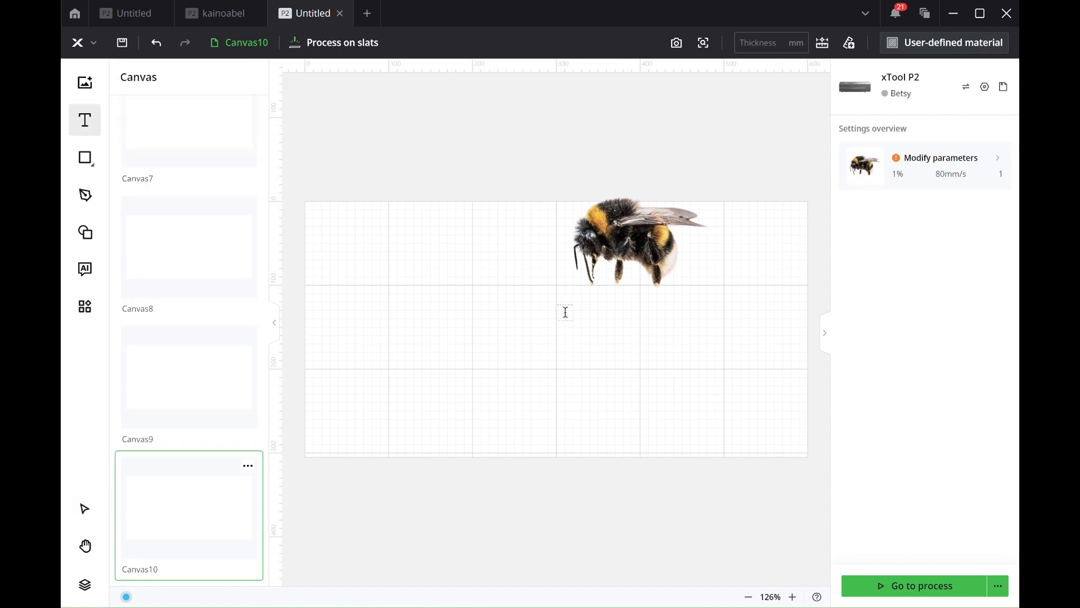
left_click(486, 312)
key("Escape")
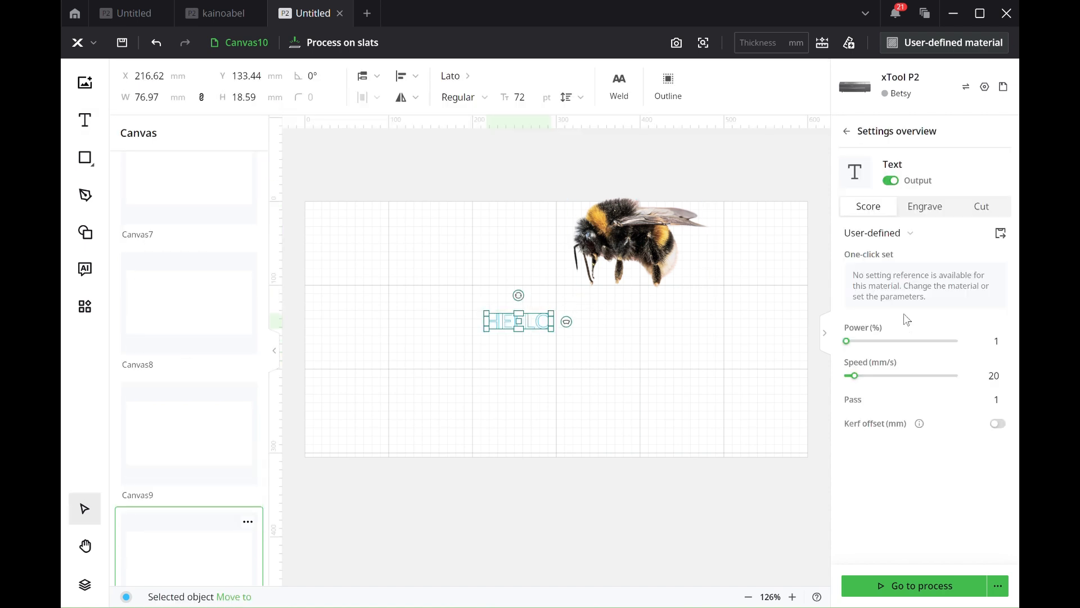
double_click(514, 321)
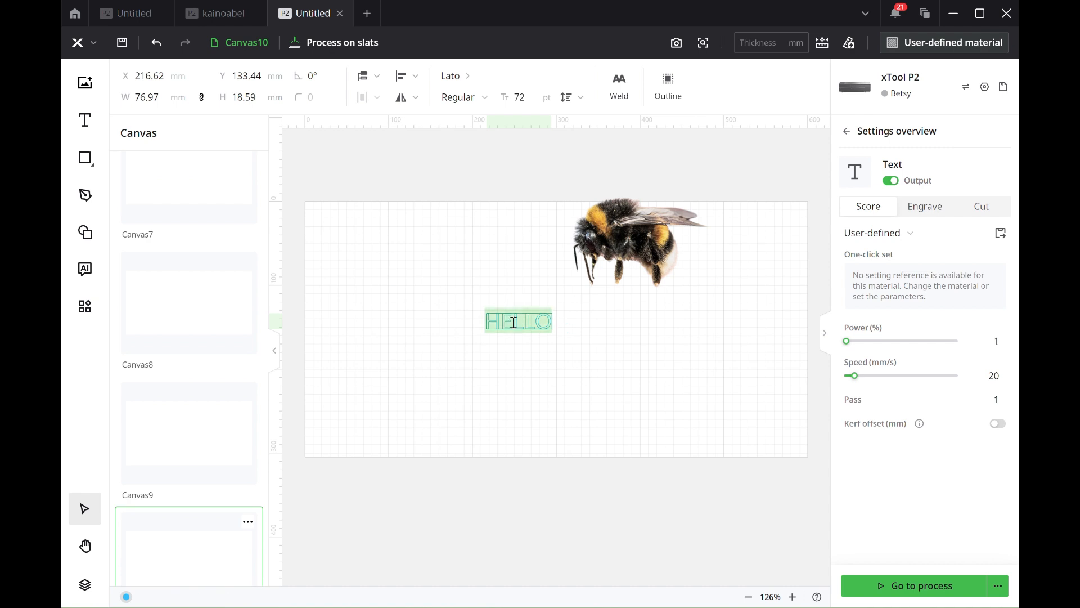
key("ctrl+a")
key("BackSpace")
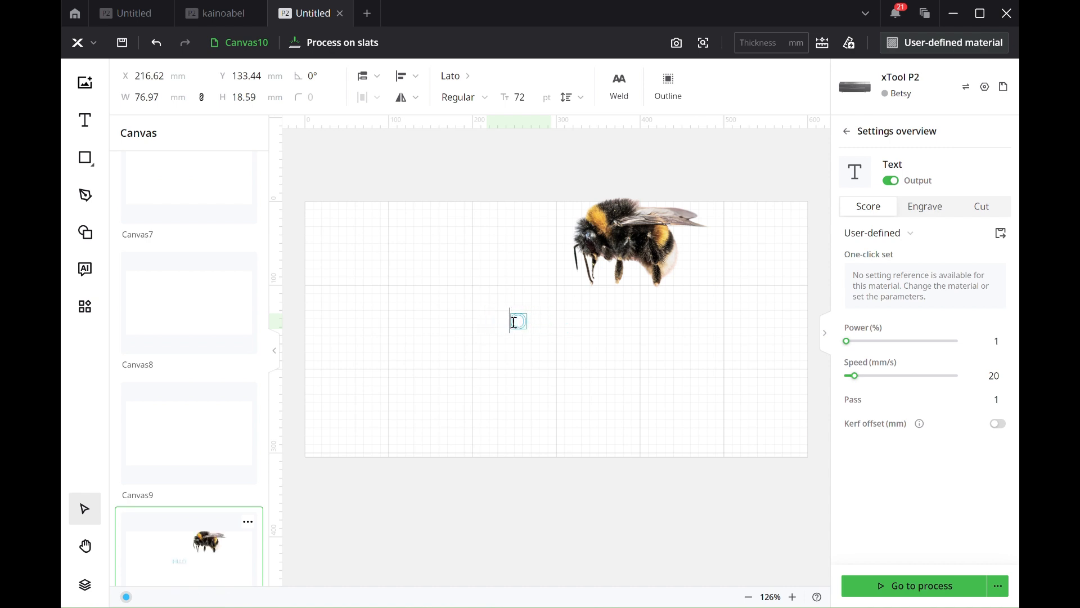
type("dfsdfsd")
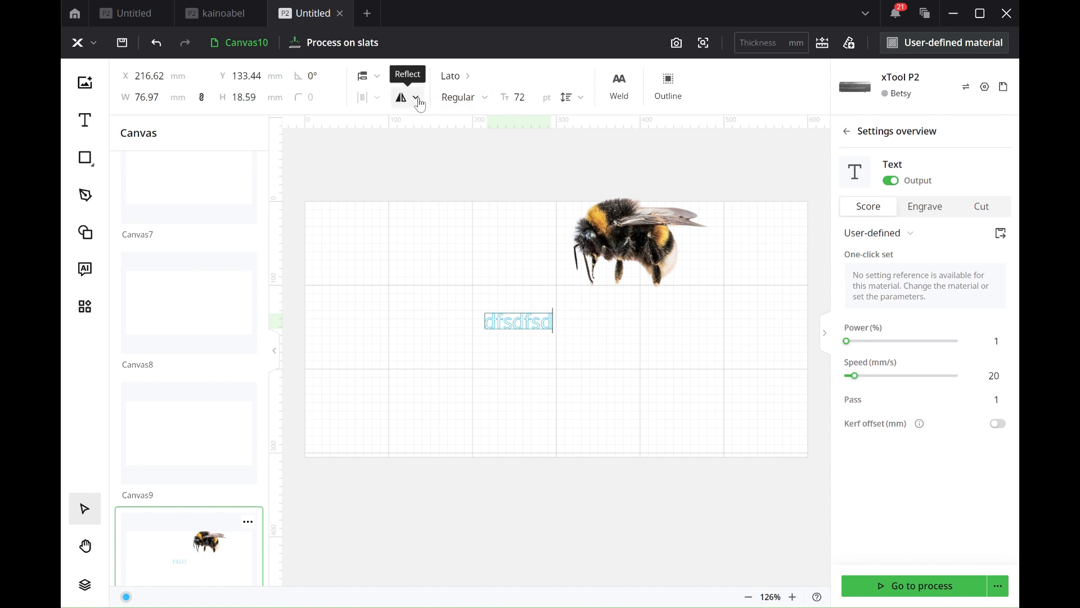
Step: Browse the available fonts and apply Life Savers to the "dfsdfsd" text
left_click(462, 79)
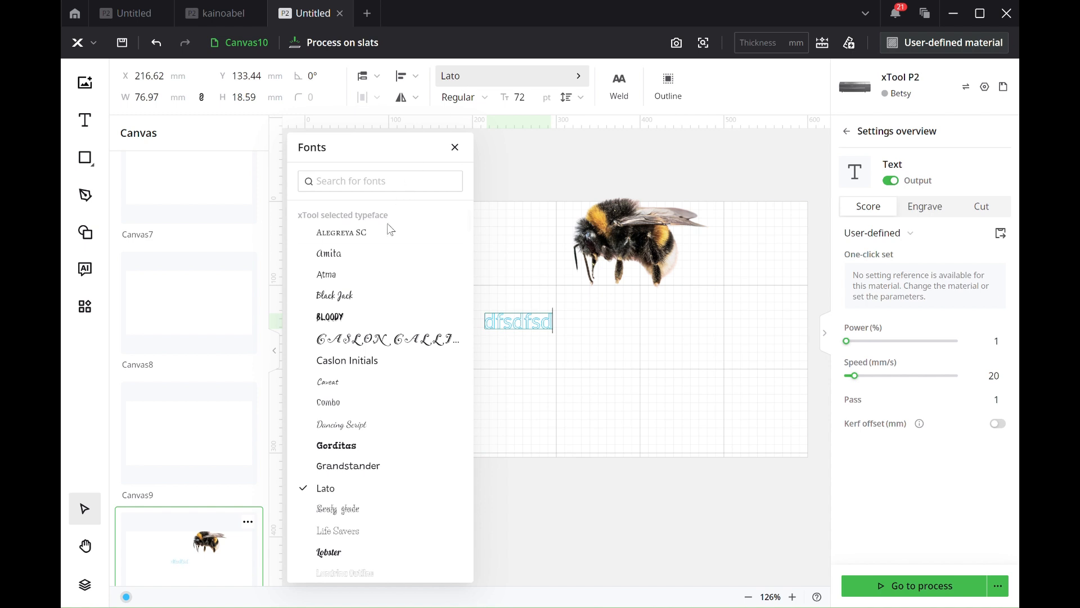
key("Down")
key("Down")
key("Down")
key("Down")
key("Down")
left_click_drag(364, 145, 172, 127)
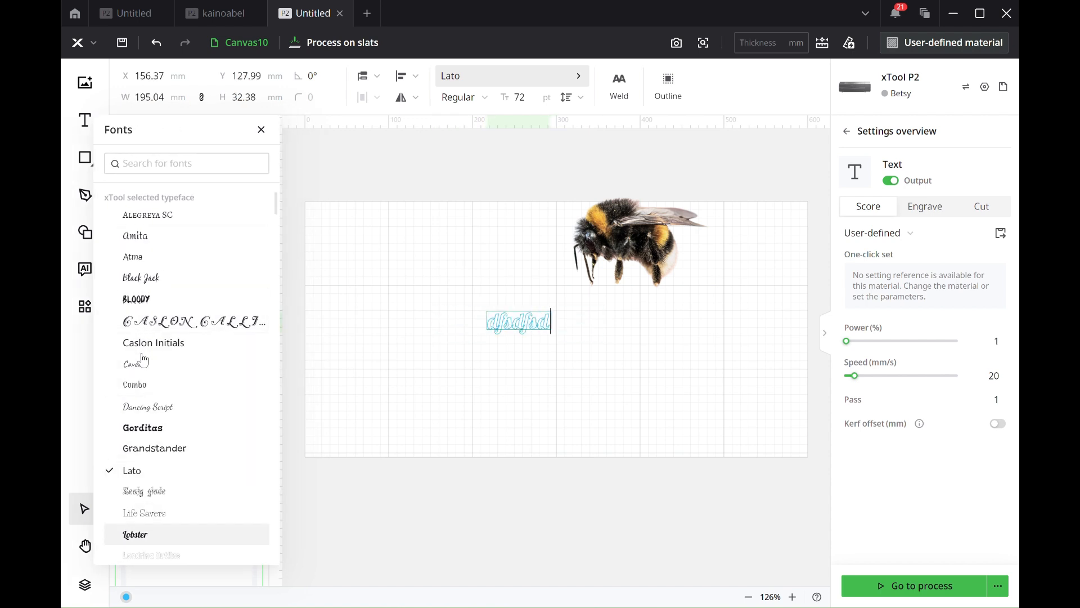
scroll(141, 358, "down", 2)
left_click(148, 469)
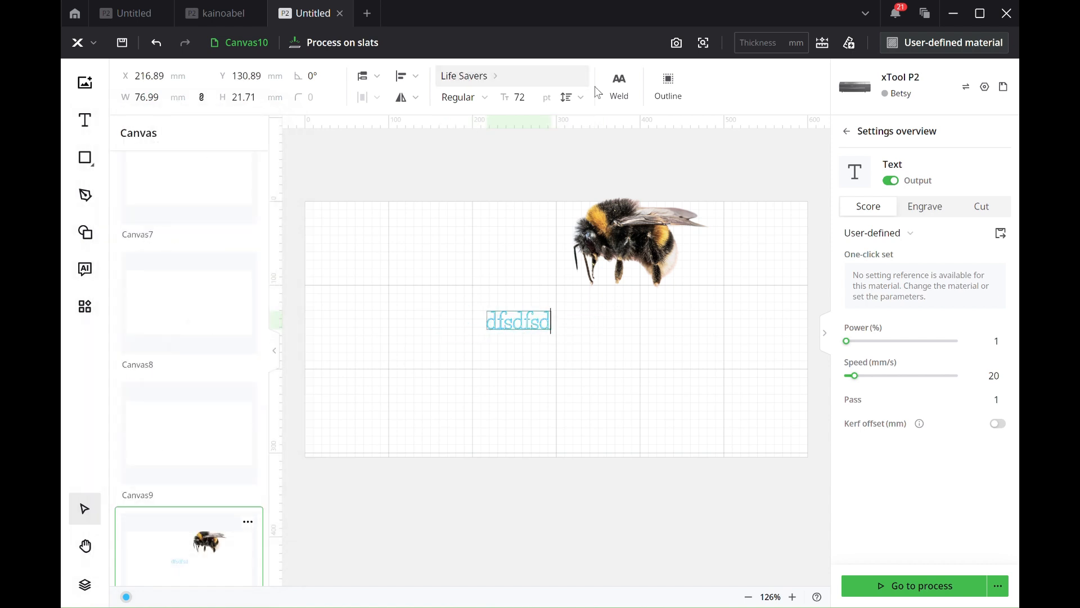
Step: Set the text's leading to 3 and its letter spacing to 8
left_click(579, 99)
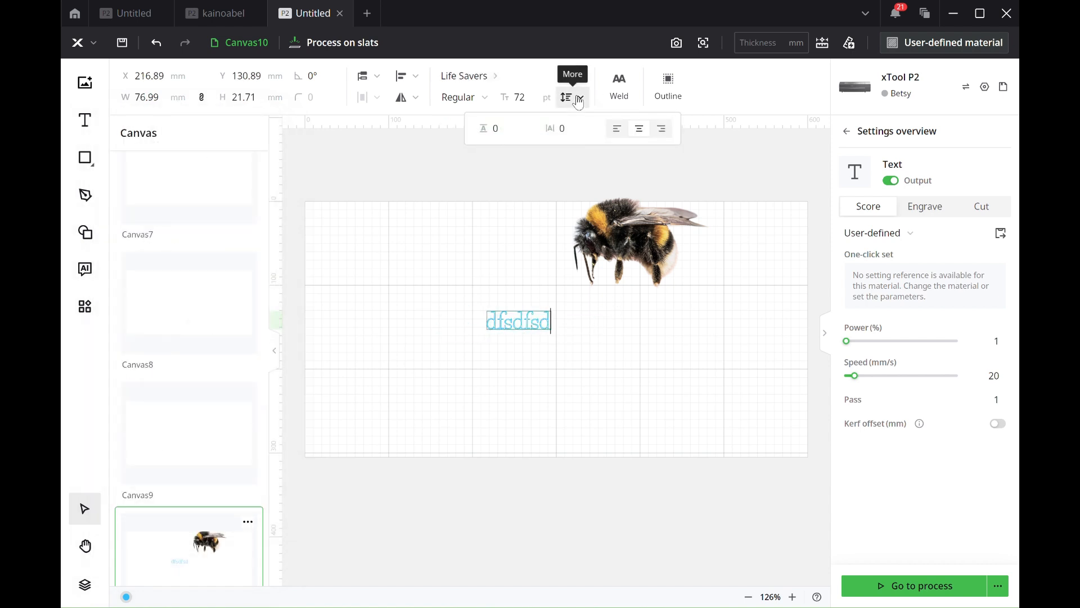
left_click(498, 130)
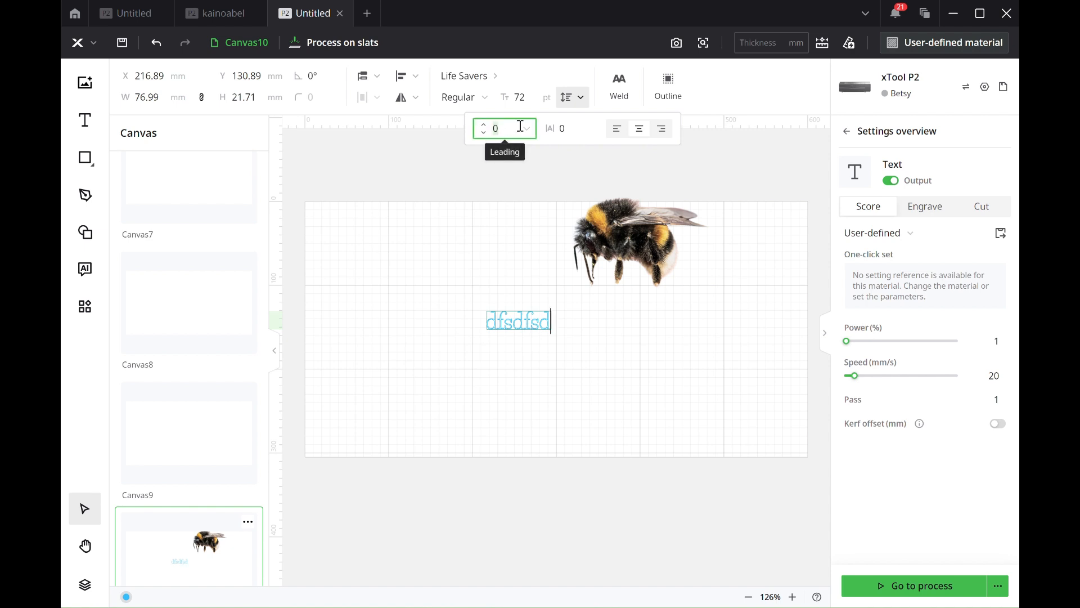
key("Return")
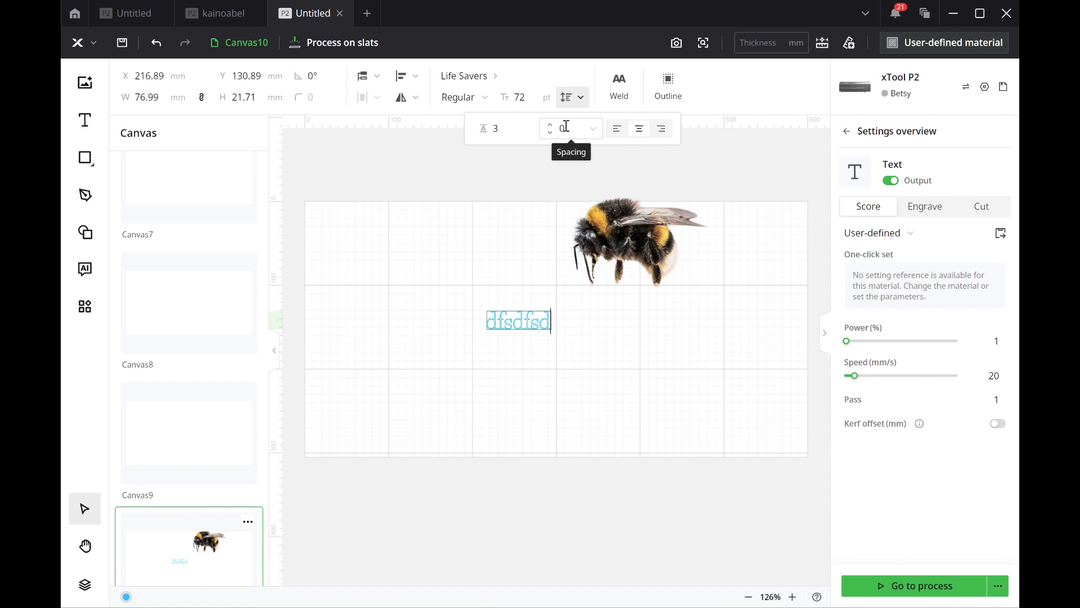
left_click(550, 132)
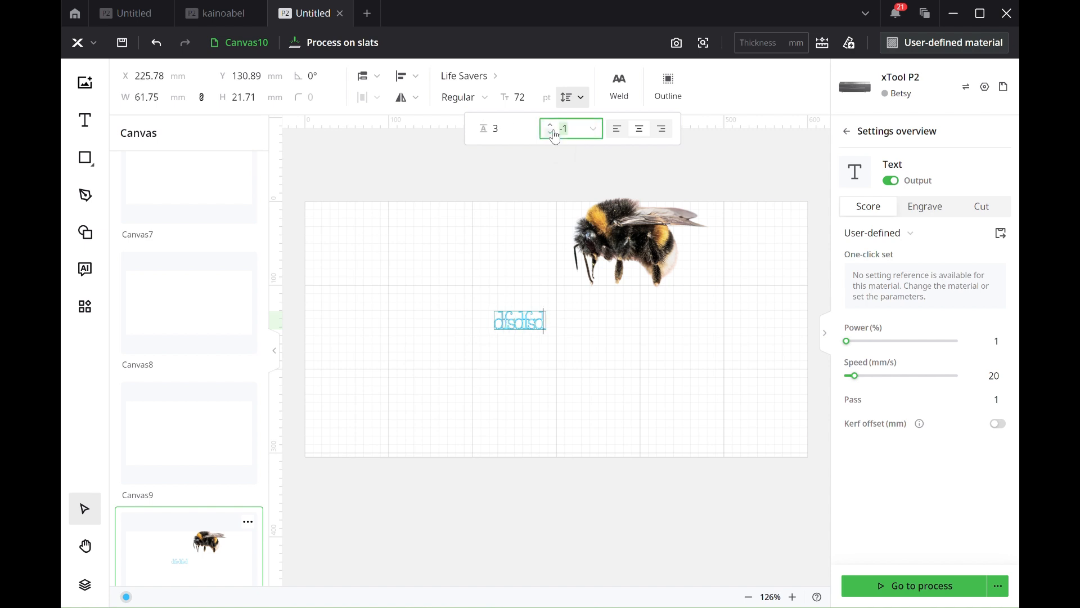
scroll(551, 129, "up", 9)
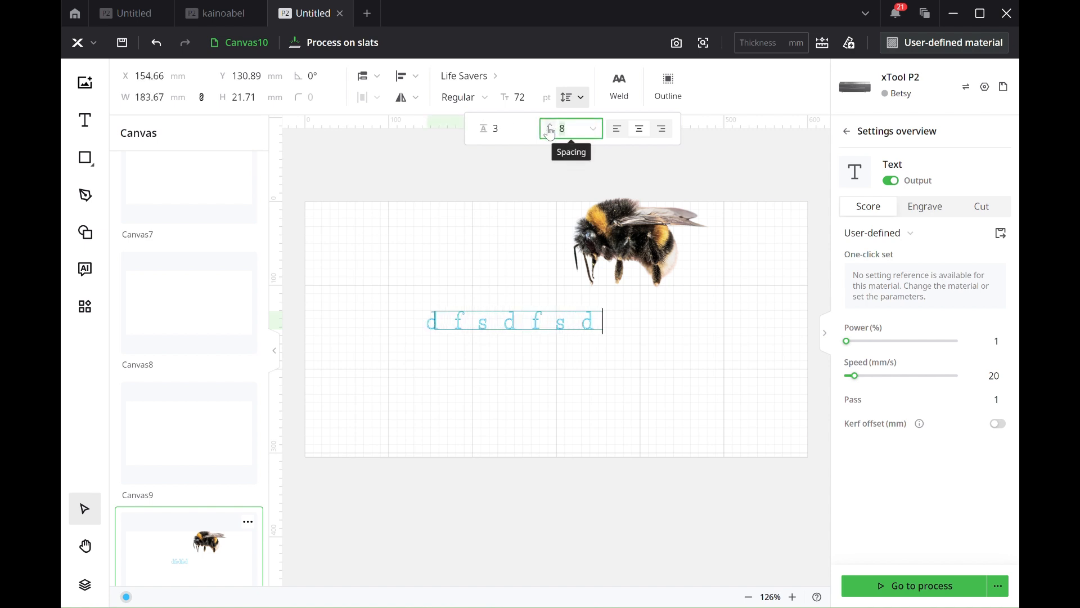
left_click(510, 125)
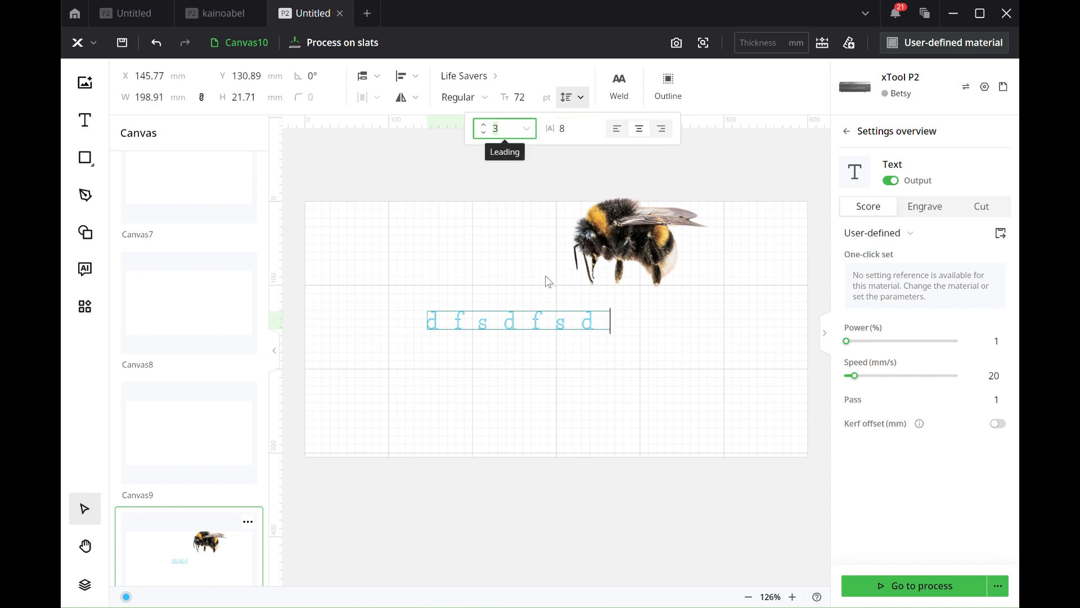
Step: Append "sd" to the text and add a second line reading "sdfsdfsdf"
left_click(596, 316)
type("sd")
key("Return")
type("sdfsdfsdf")
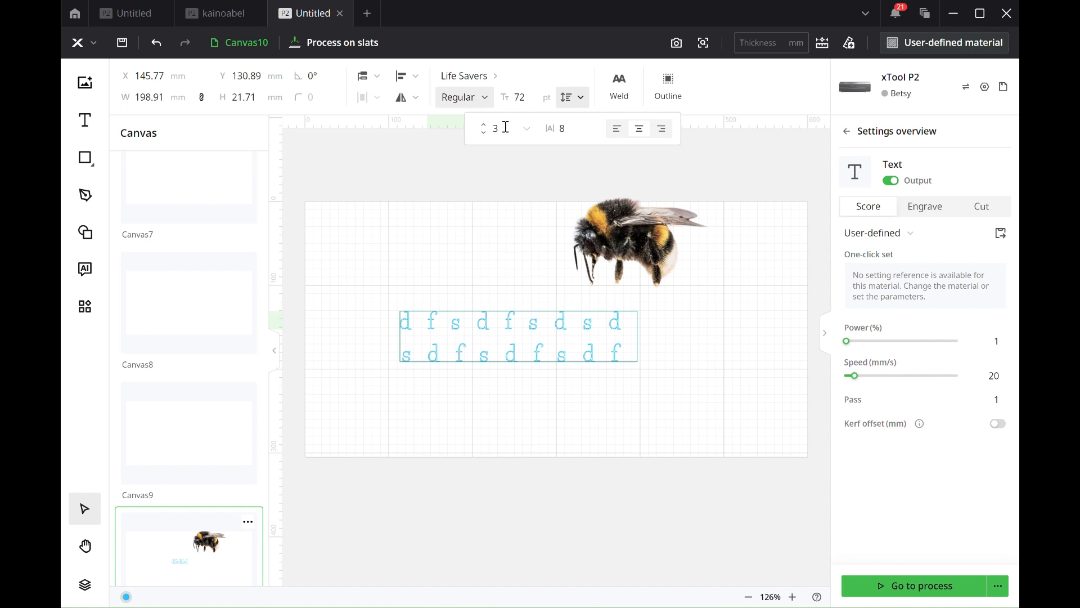
Step: Increase the two-line text's leading to 13
left_click(483, 126)
left_click(483, 126)
left_click(483, 126)
left_click(483, 125)
left_click(484, 125)
left_click(483, 126)
left_click(483, 126)
double_click(483, 126)
left_click(483, 125)
Step: Try right alignment on the two-line text, settle on left alignment, and set its processing type to Engrave
left_click(664, 134)
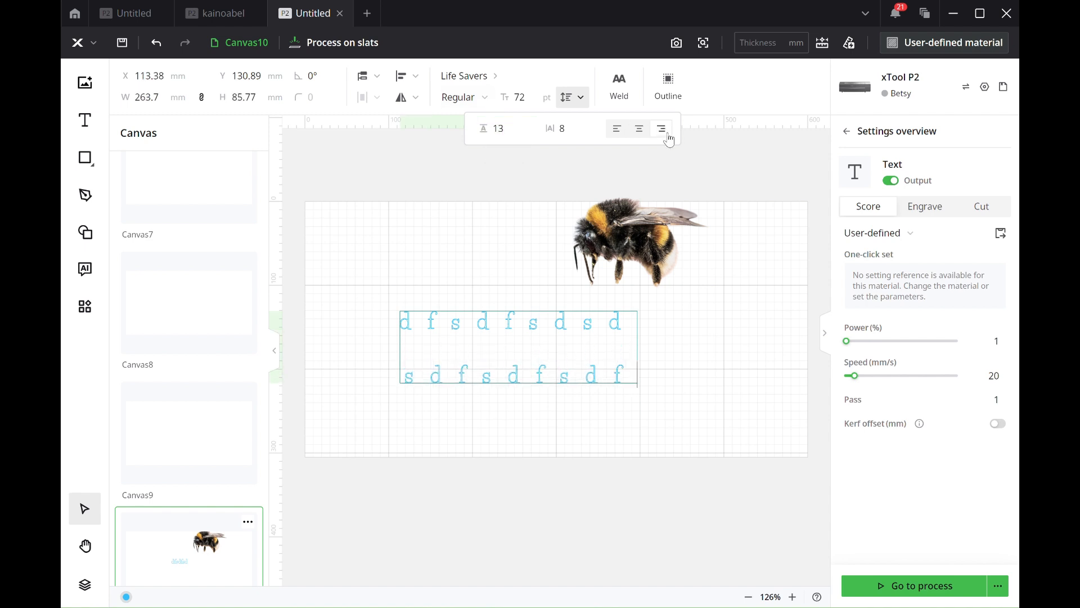
left_click(619, 130)
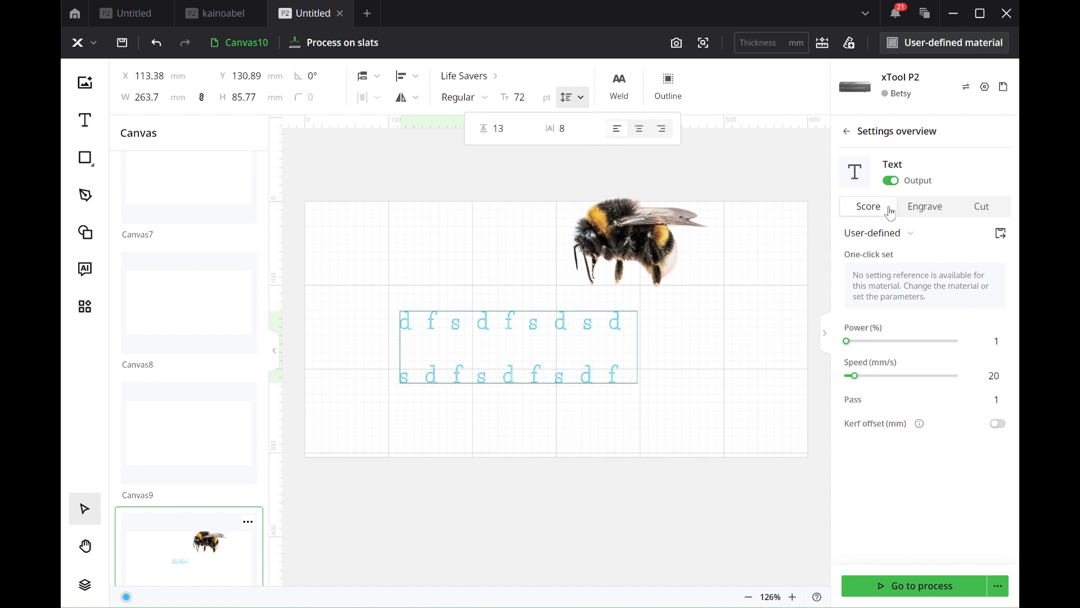
left_click(911, 213)
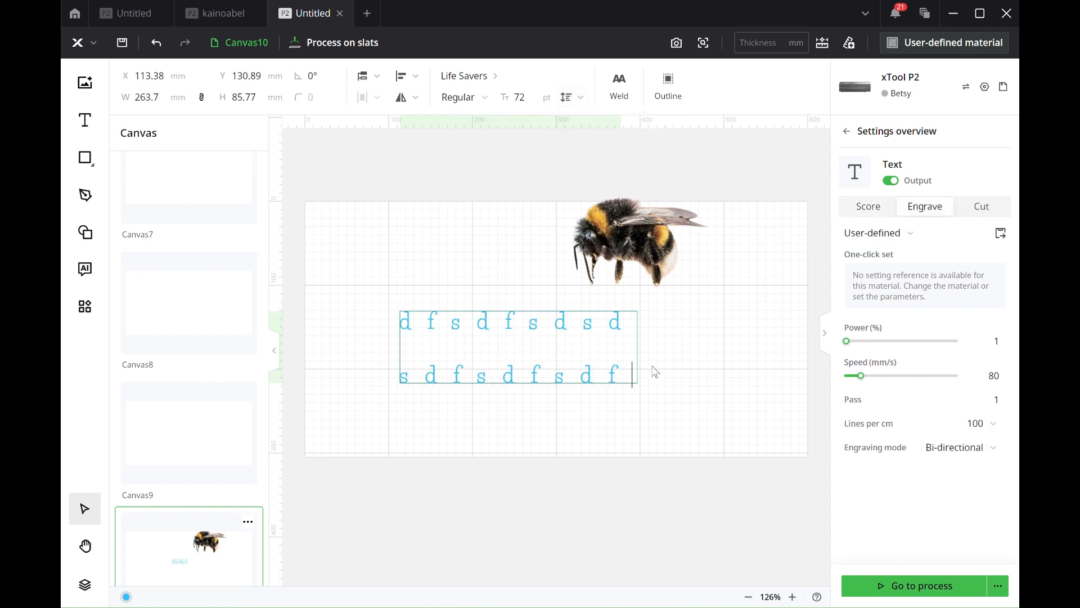
key("Escape")
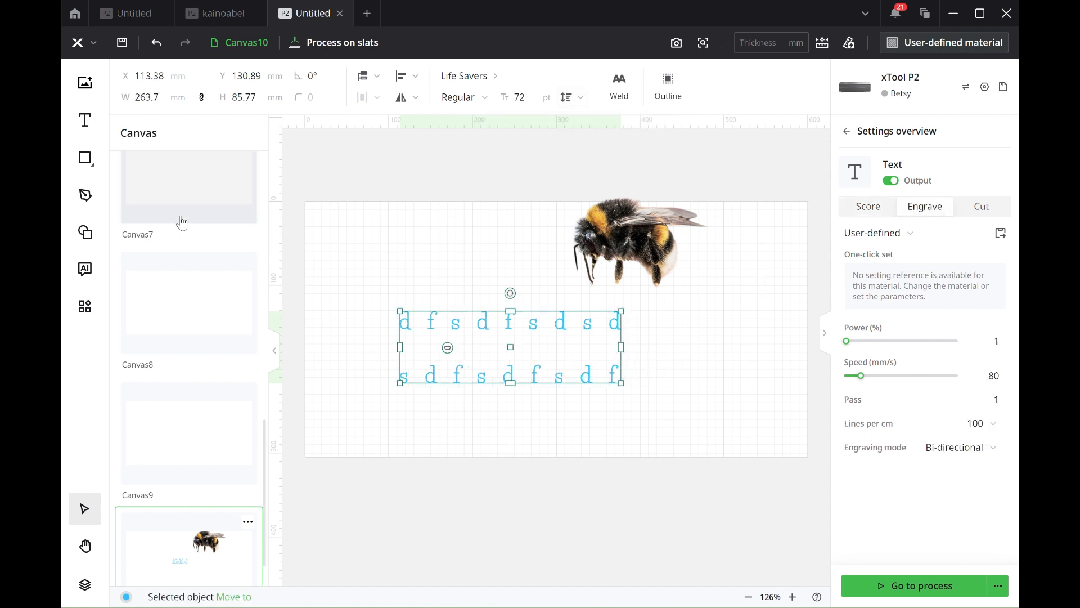
Step: Insert a basic triangle, enlarge it to about 121 × 109 mm and place it above the text, left of the bee
left_click(90, 203)
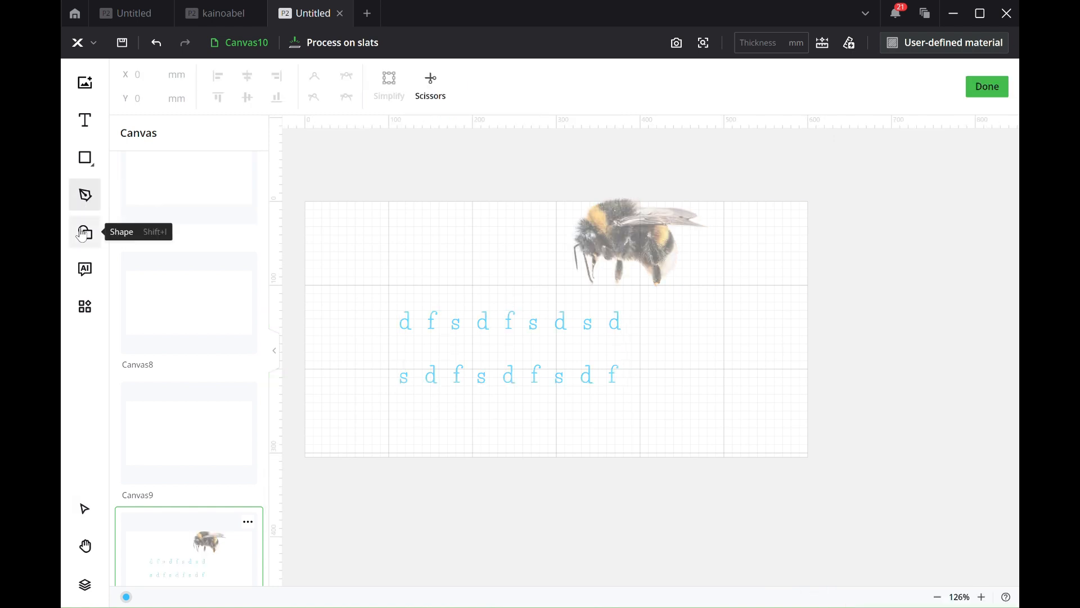
left_click(84, 232)
left_click(133, 197)
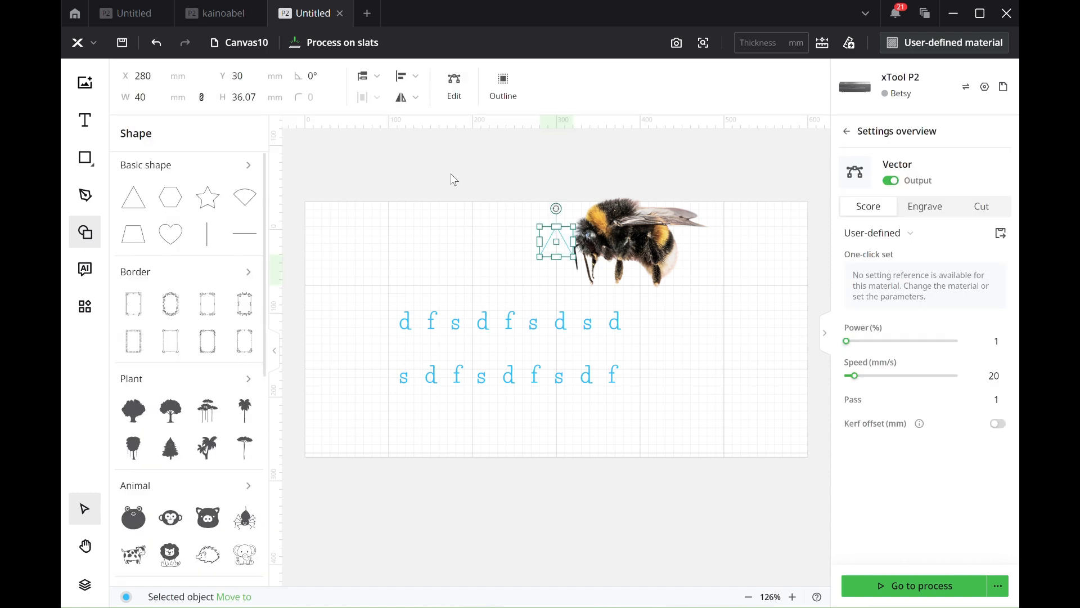
left_click_drag(538, 225, 471, 167)
left_click_drag(524, 217, 444, 229)
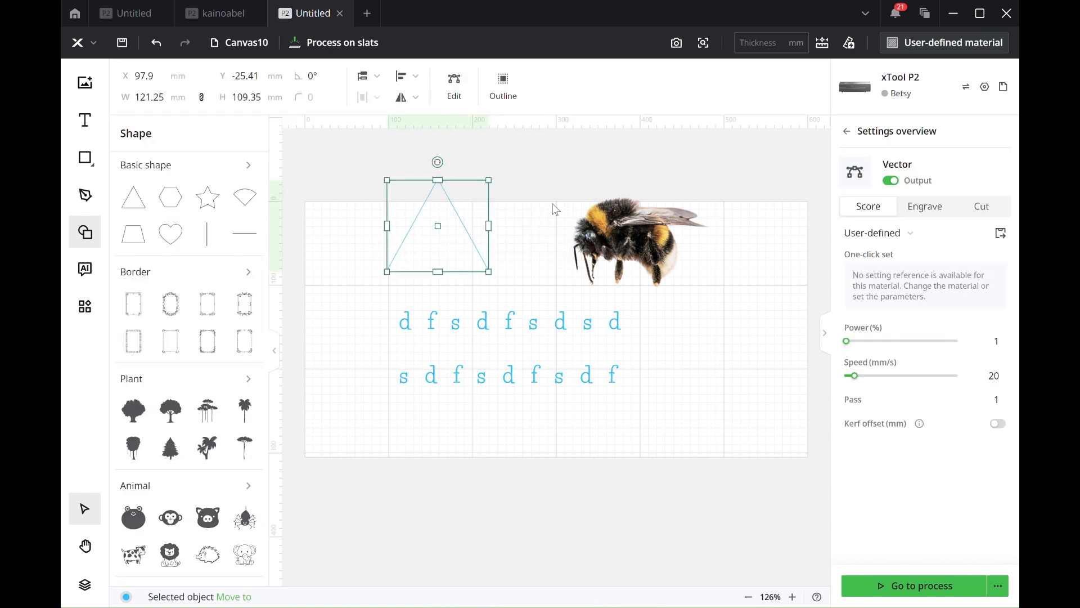
Step: Cut away the triangle's right side with the Scissors tool and finish the vector edit
left_click(455, 87)
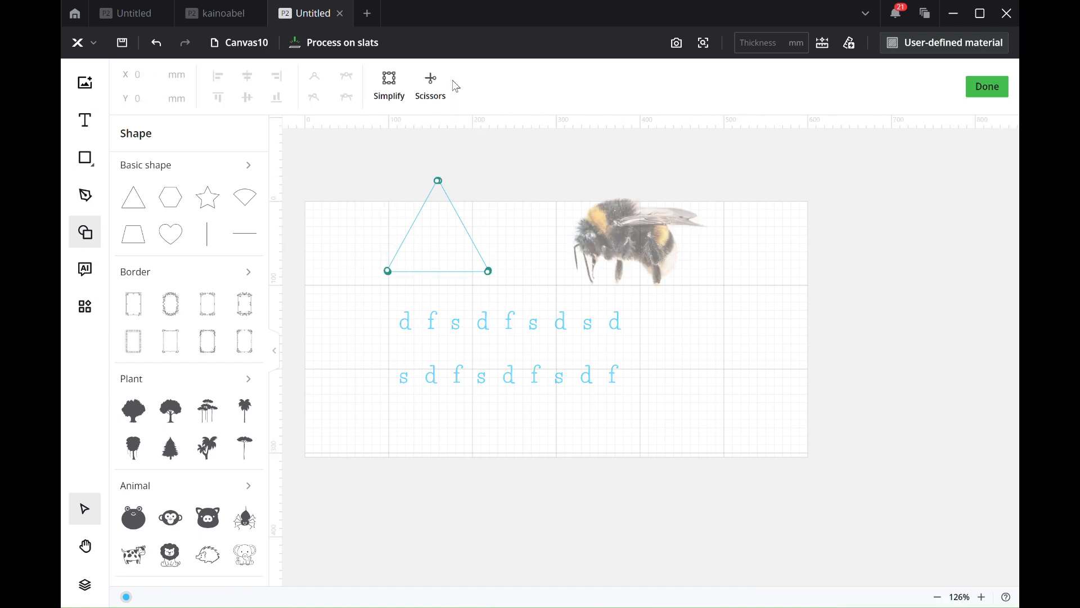
left_click(430, 84)
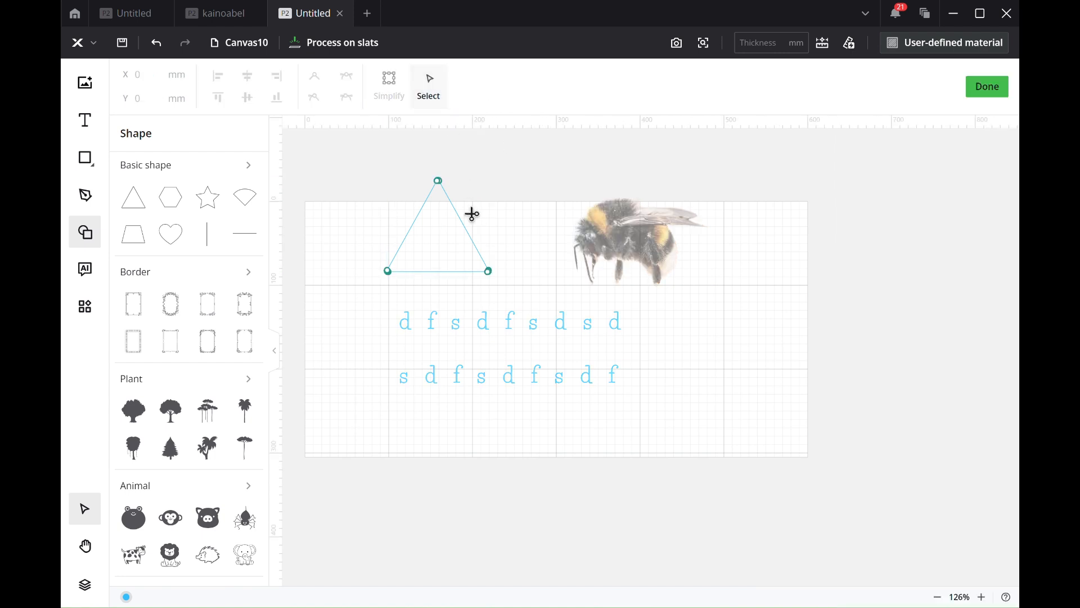
left_click(464, 223)
left_click(988, 88)
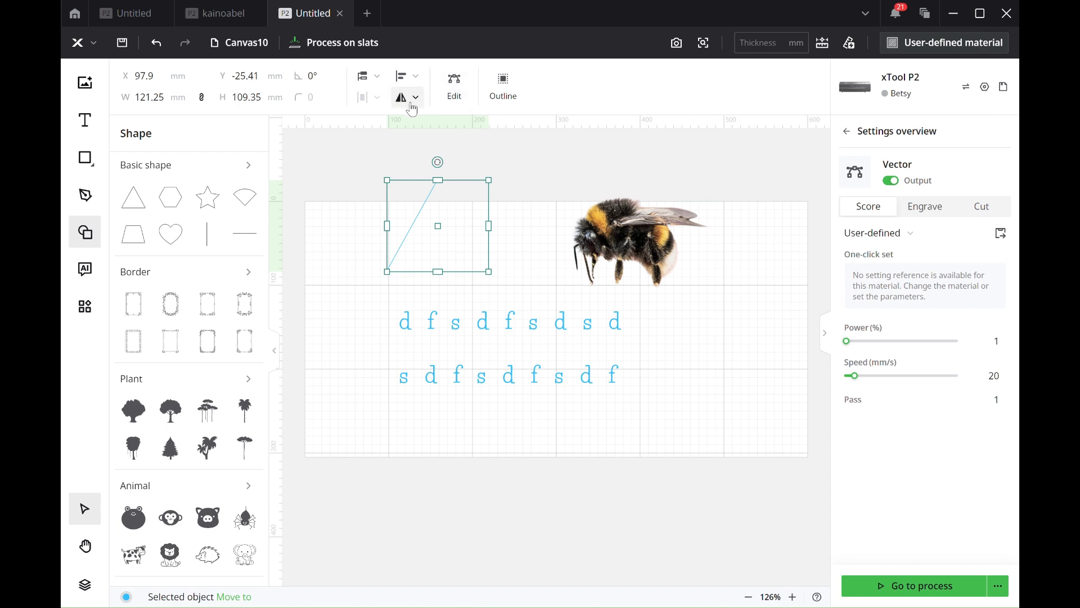
Step: Reflect the cut triangle vertically
left_click(415, 99)
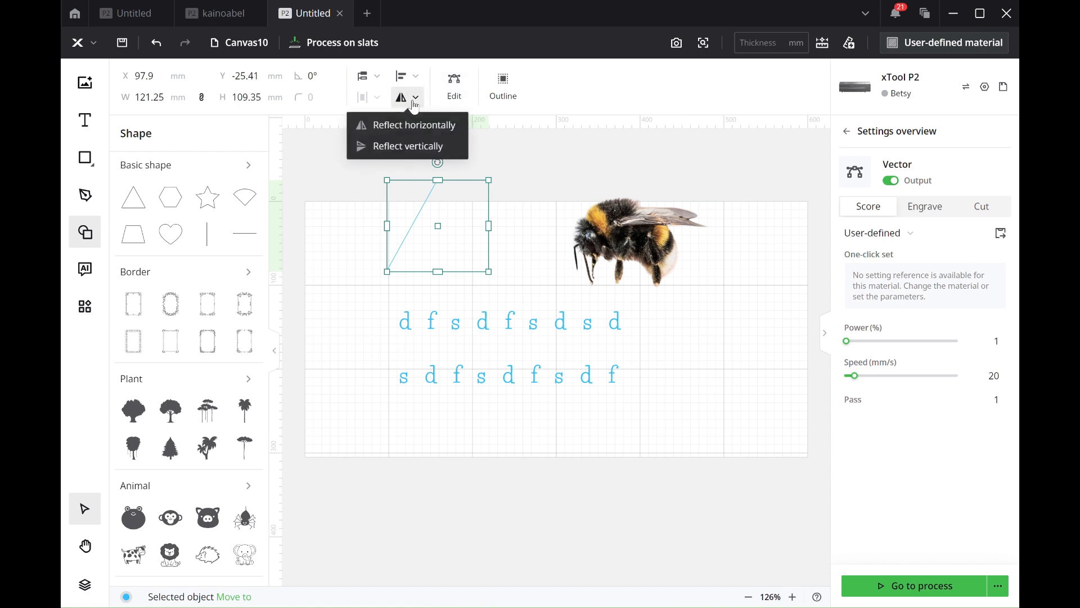
left_click(406, 147)
left_click(403, 78)
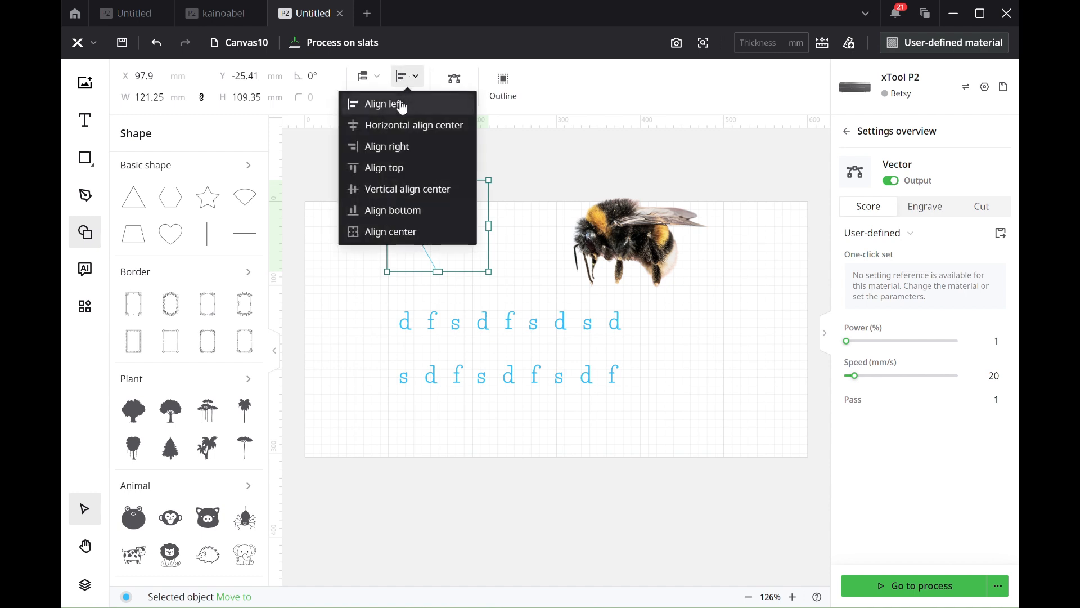
Step: Reshape the open path into a closed four-sided outline, adding a node at about X 71, Y 47 mm and joining its two open ends
left_click(454, 78)
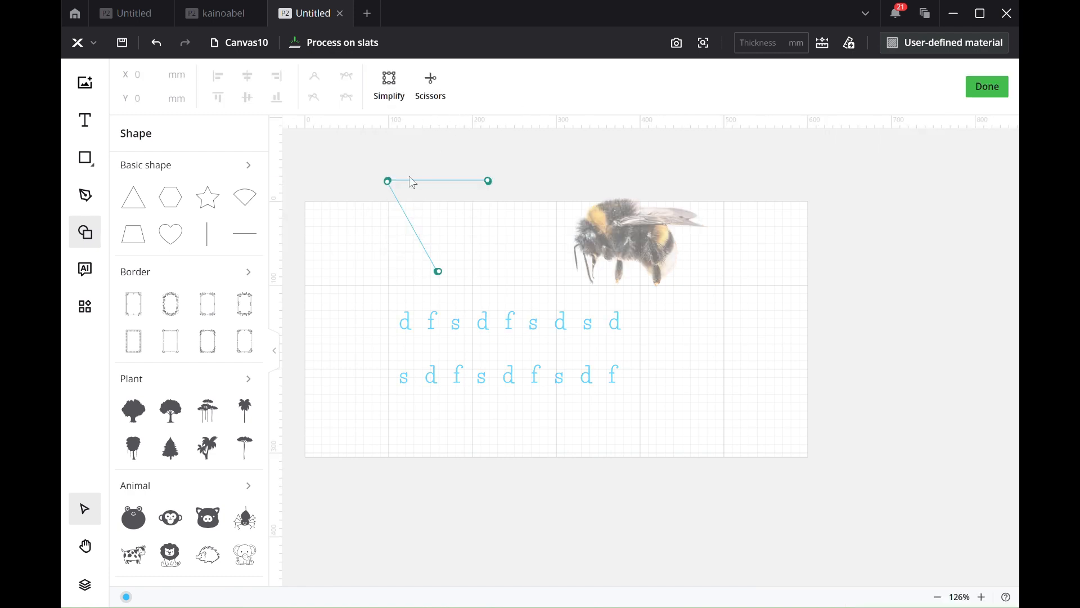
left_click_drag(391, 188, 364, 241)
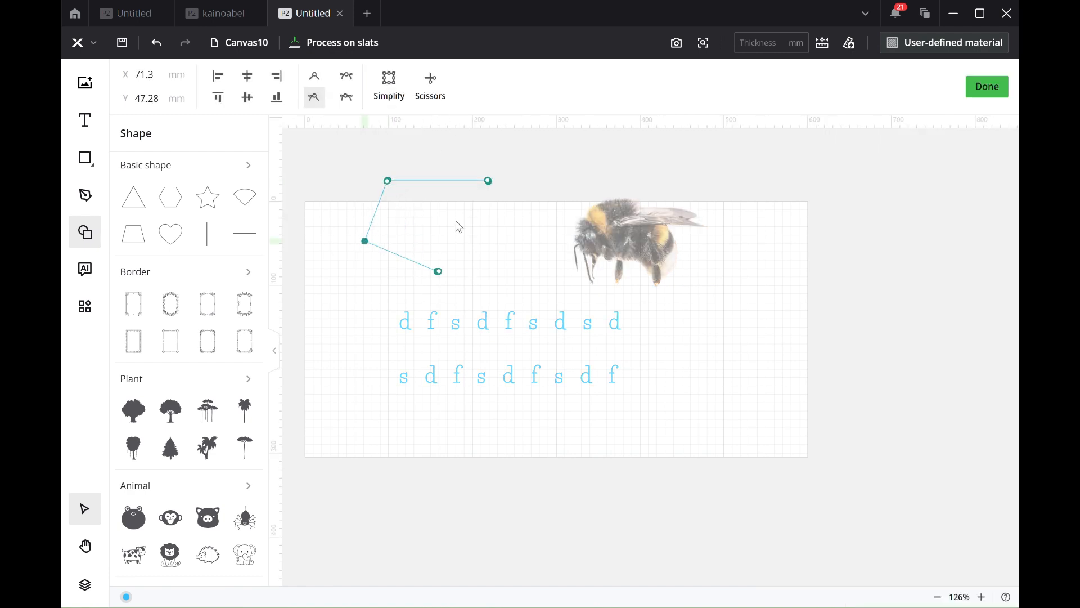
left_click(488, 181)
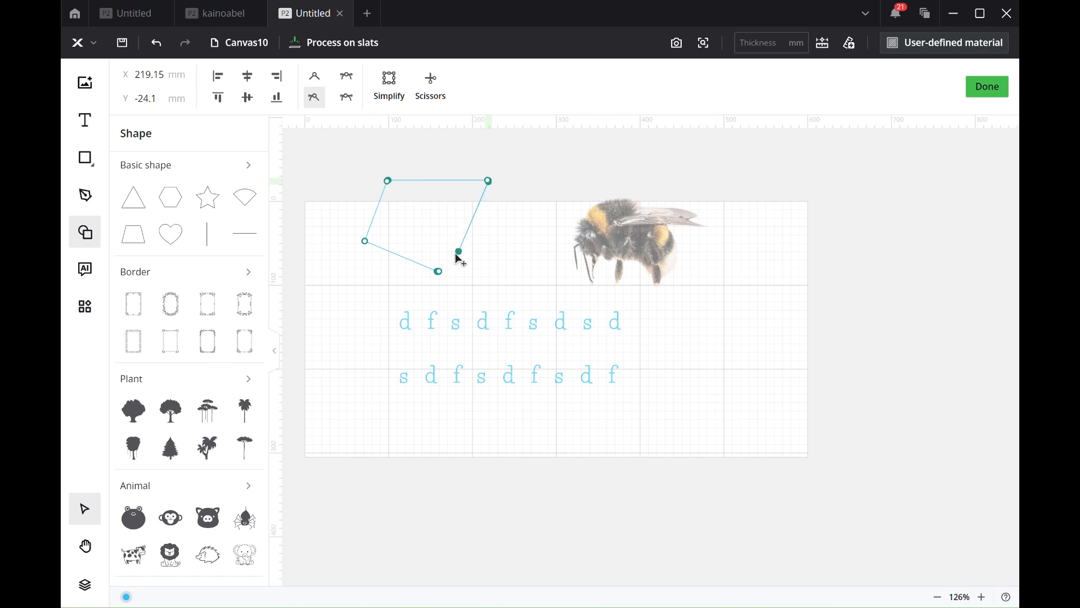
left_click(438, 271)
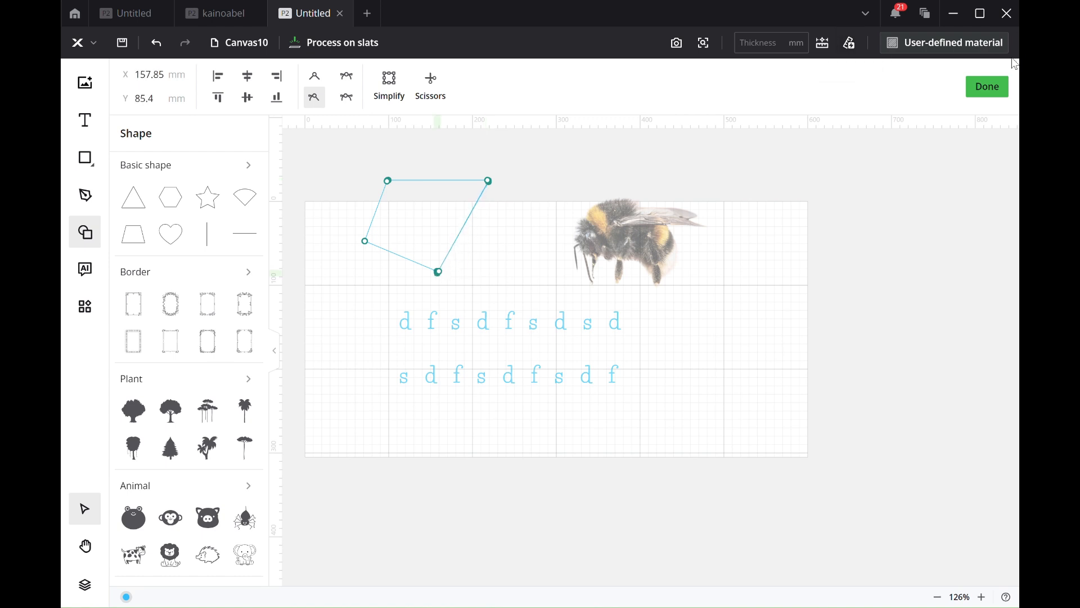
left_click(989, 88)
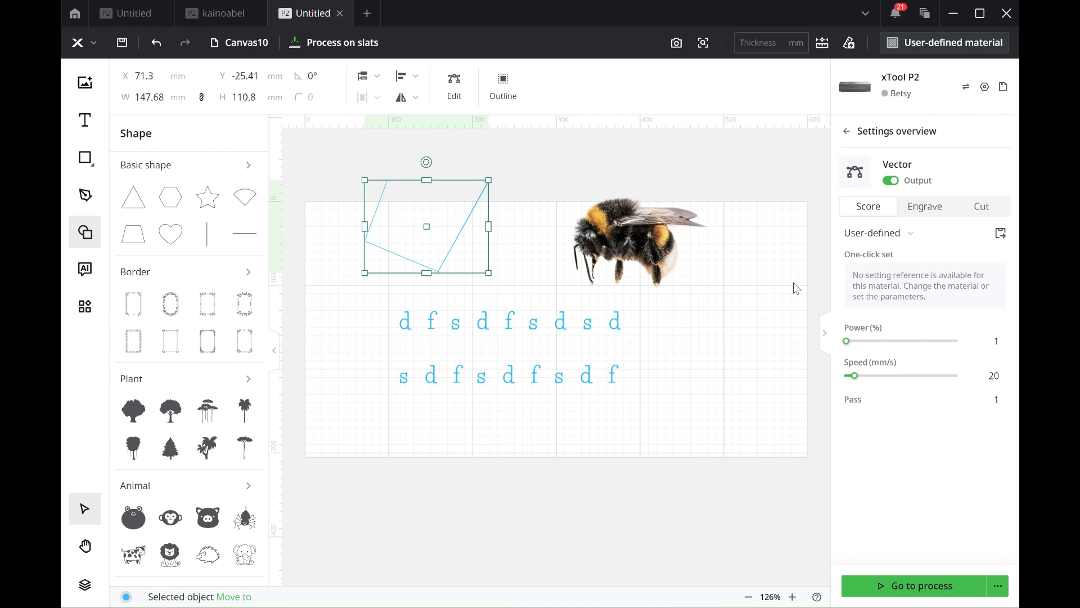
Step: Set the processing material to 3mm Pine Plywood with a thickness of 3 mm
left_click(921, 48)
left_click(477, 282)
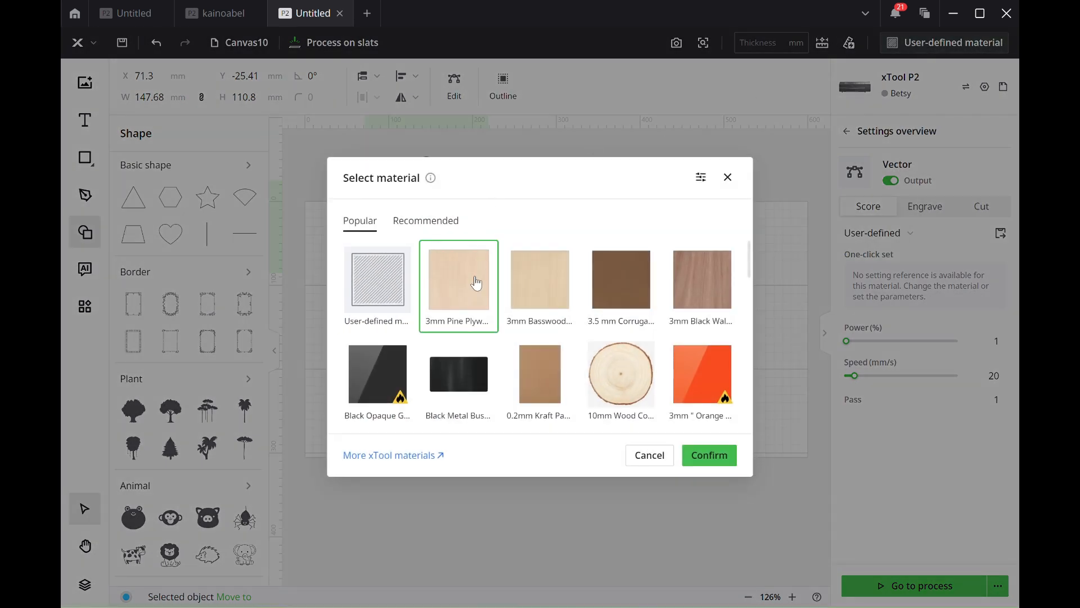
left_click(709, 455)
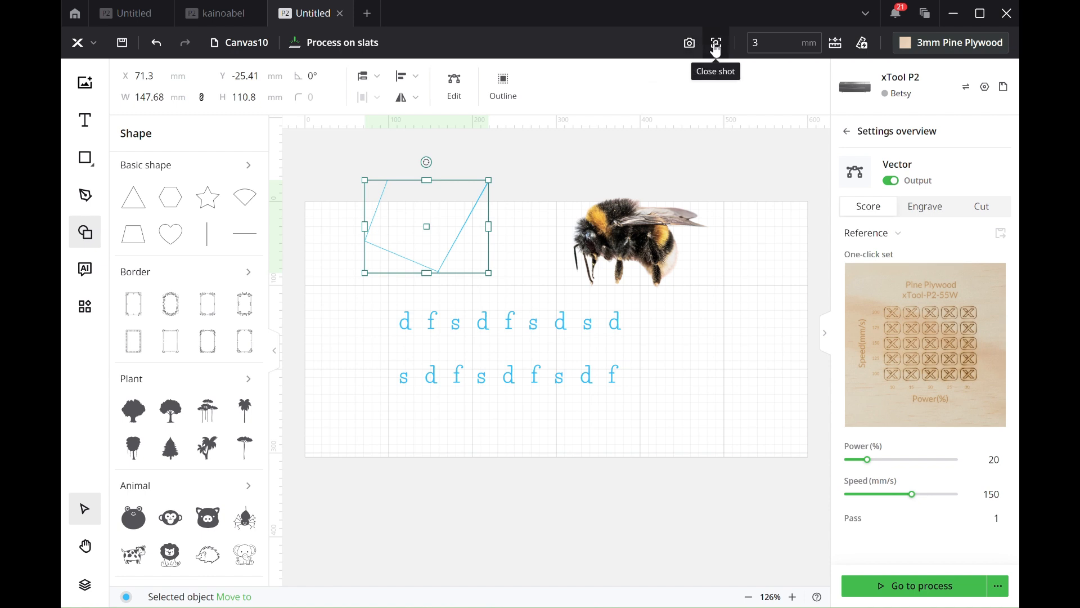
left_click(753, 43)
type("3")
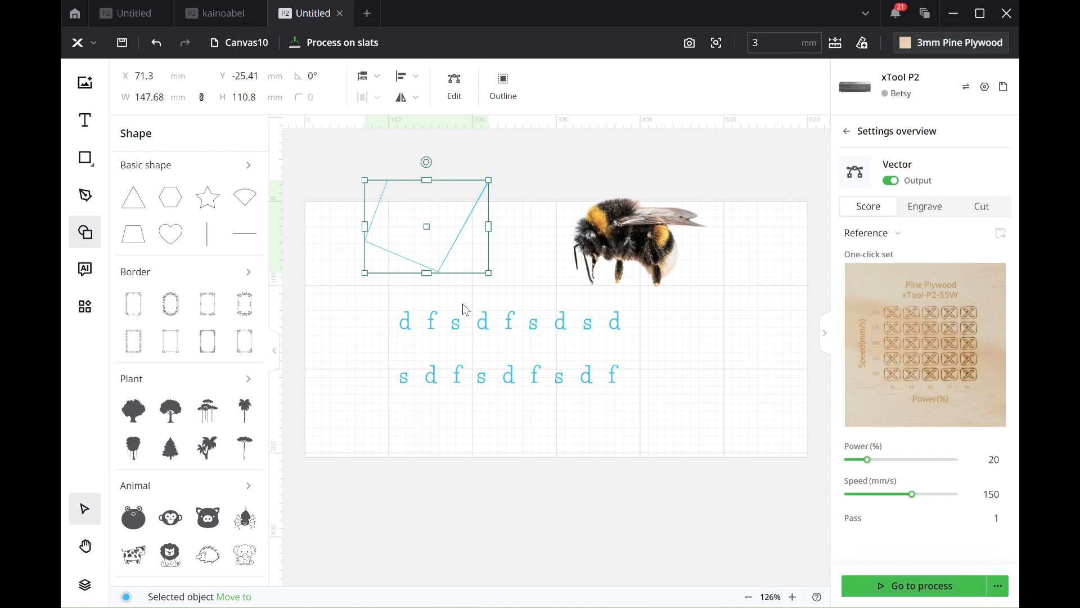
Step: Move the four-sided outline over the text and the bee lower so both lie inside the processing area, and preview the job
left_click_drag(427, 226, 446, 328)
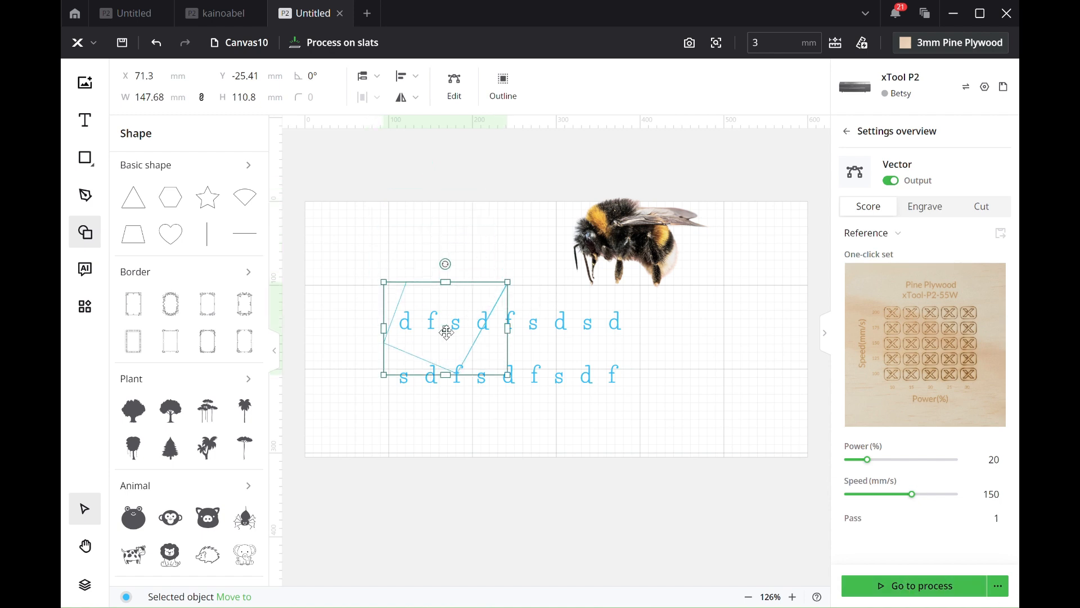
left_click(893, 589)
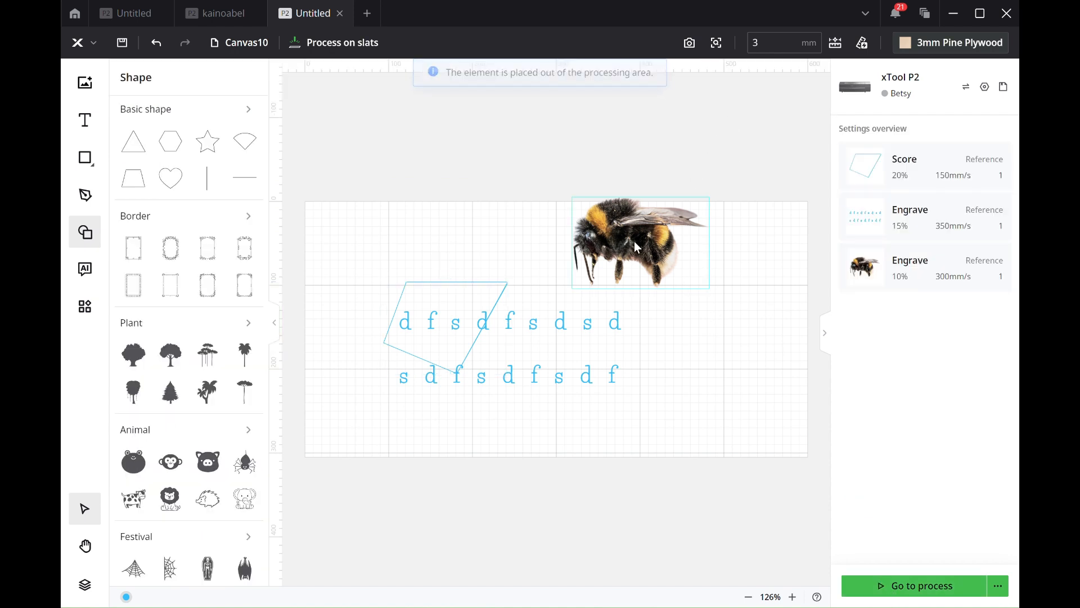
left_click(625, 227)
left_click_drag(624, 226, 624, 291)
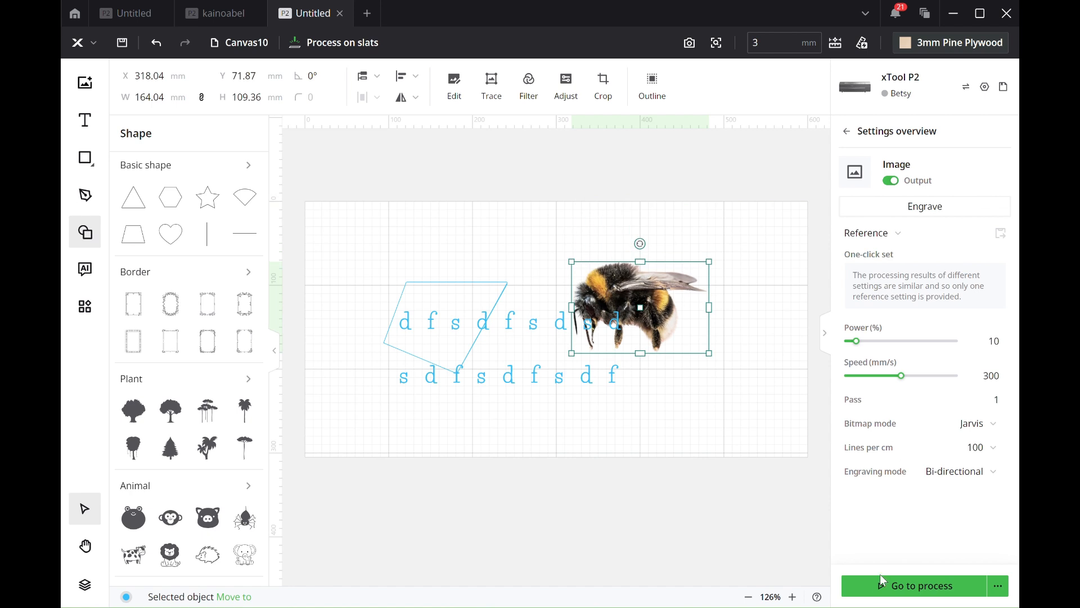
left_click(892, 590)
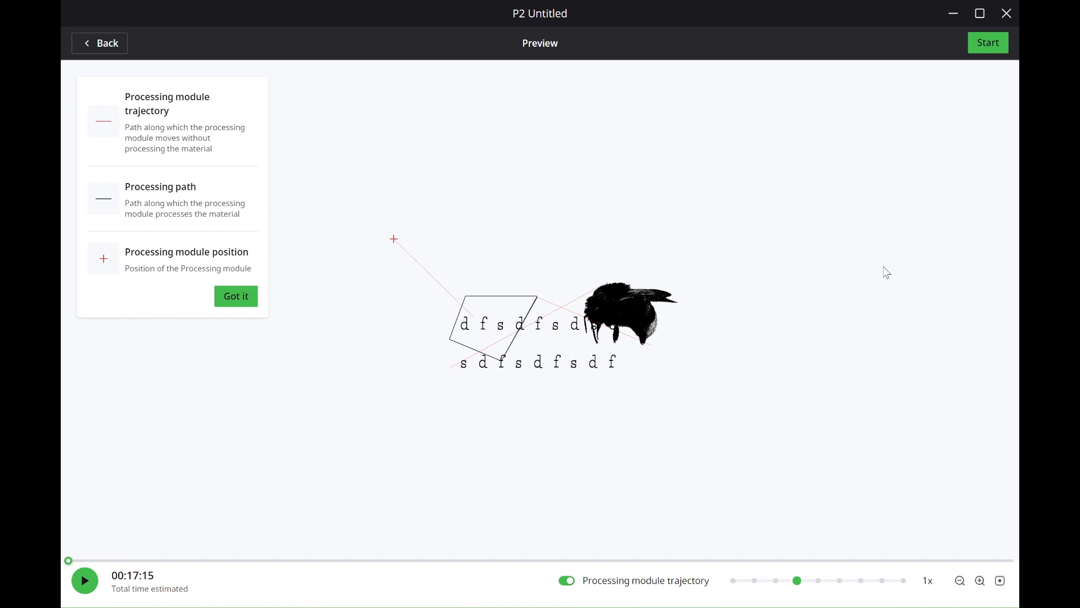
left_click(107, 46)
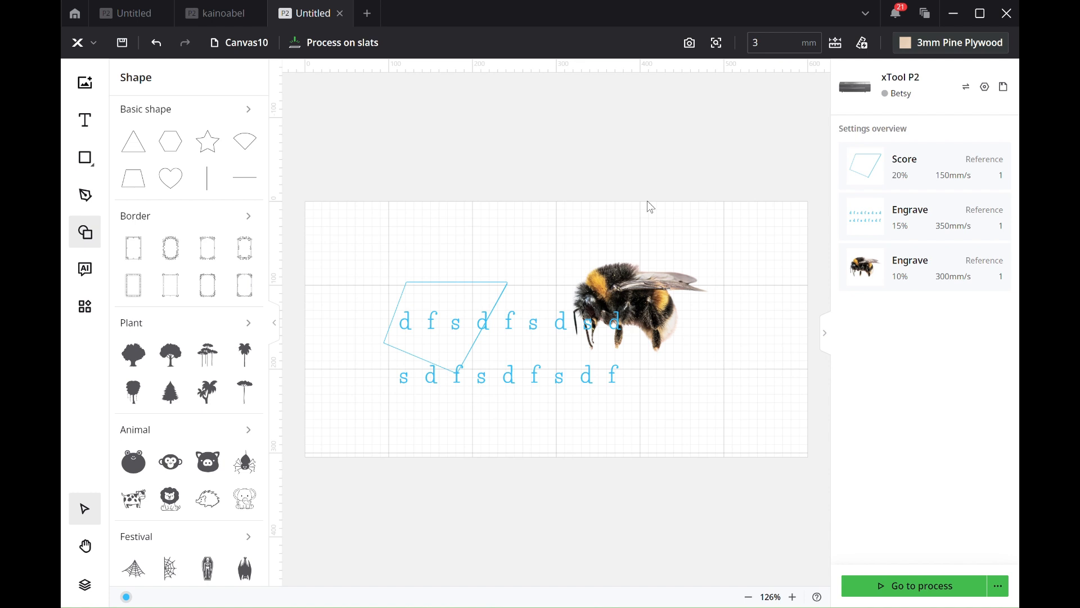
Step: Nudge the bee image up and right, and examine its bitmap mode, lines per cm and engraving mode options
left_click(593, 290)
left_click_drag(618, 285, 636, 270)
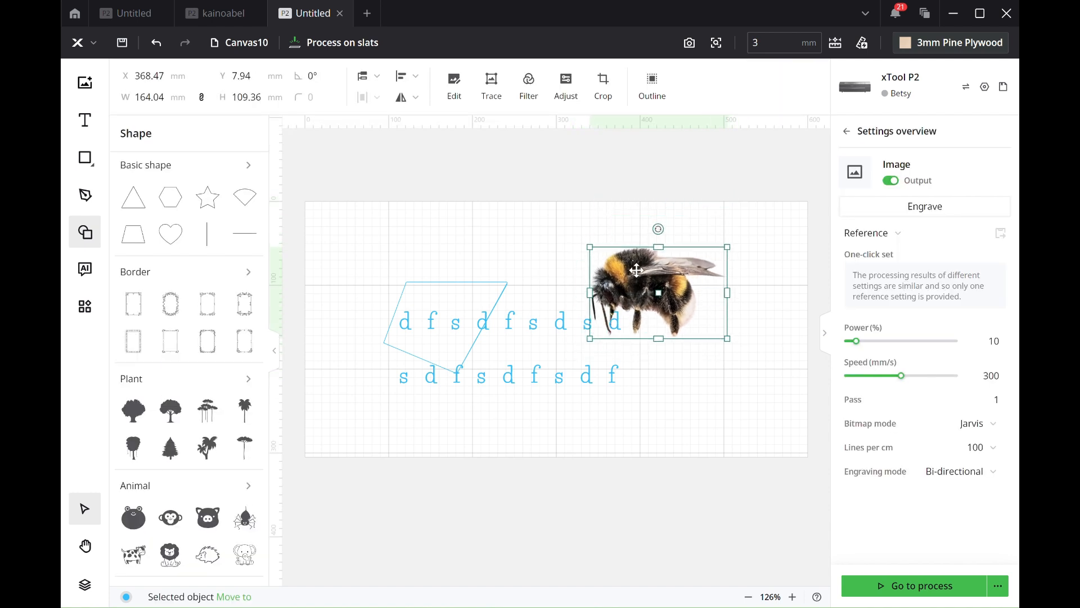
left_click(979, 427)
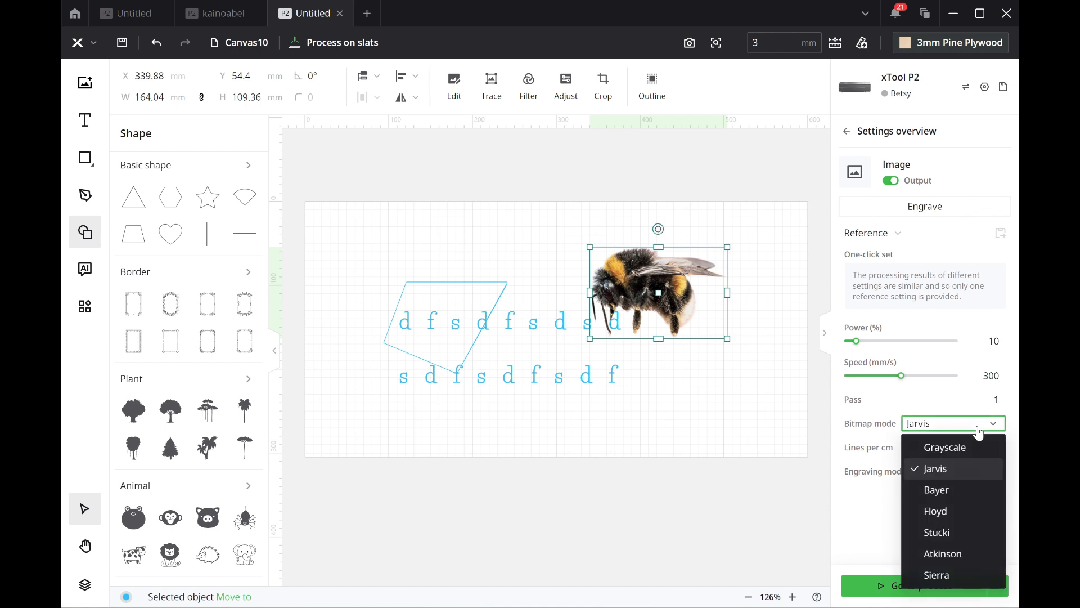
left_click(979, 431)
left_click(976, 448)
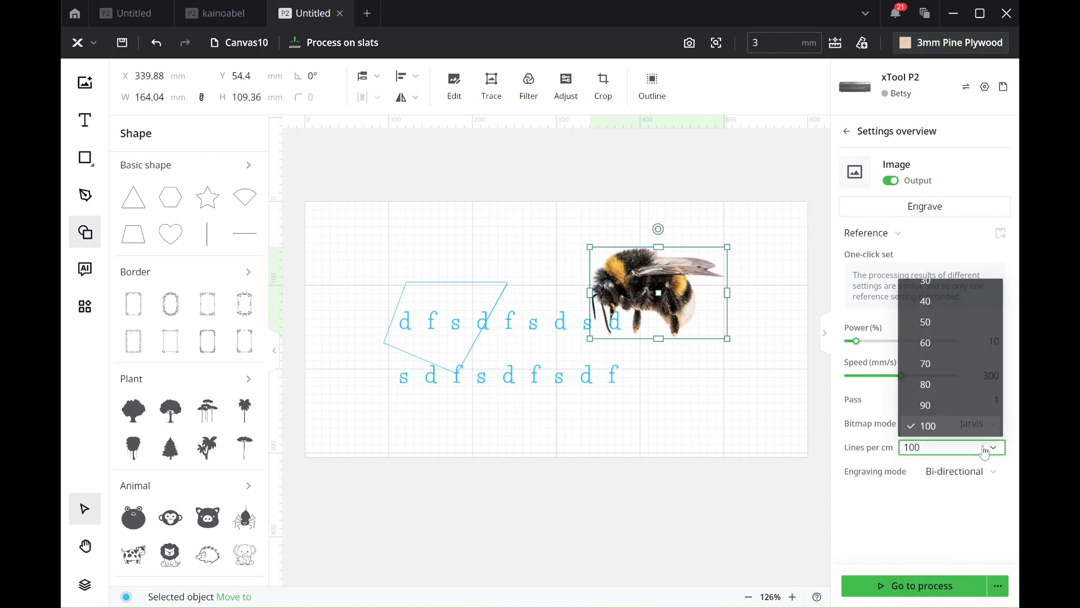
scroll(970, 436, "down", 5)
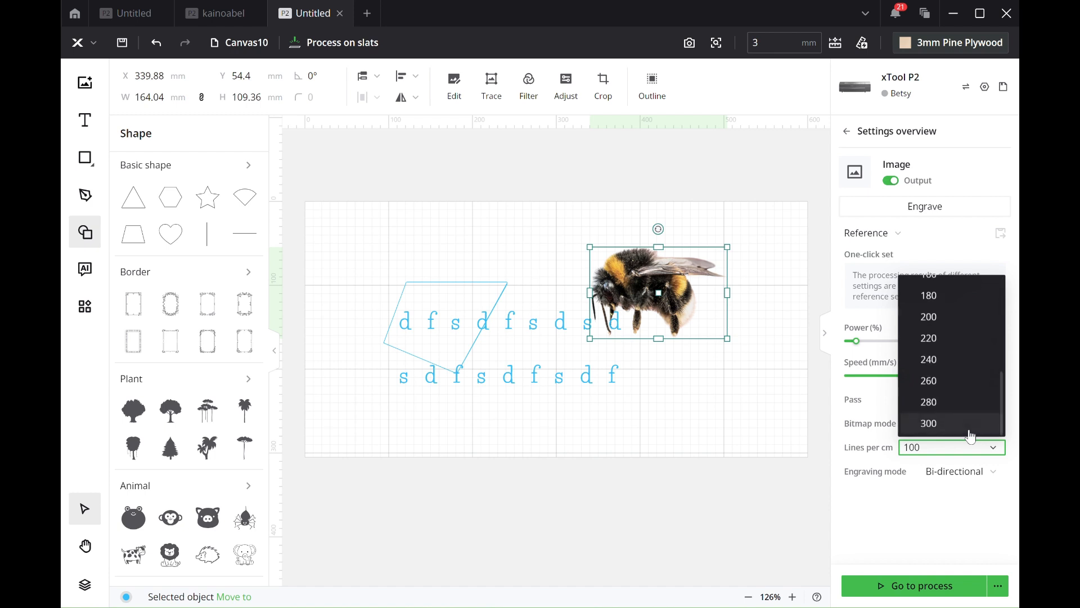
left_click(965, 471)
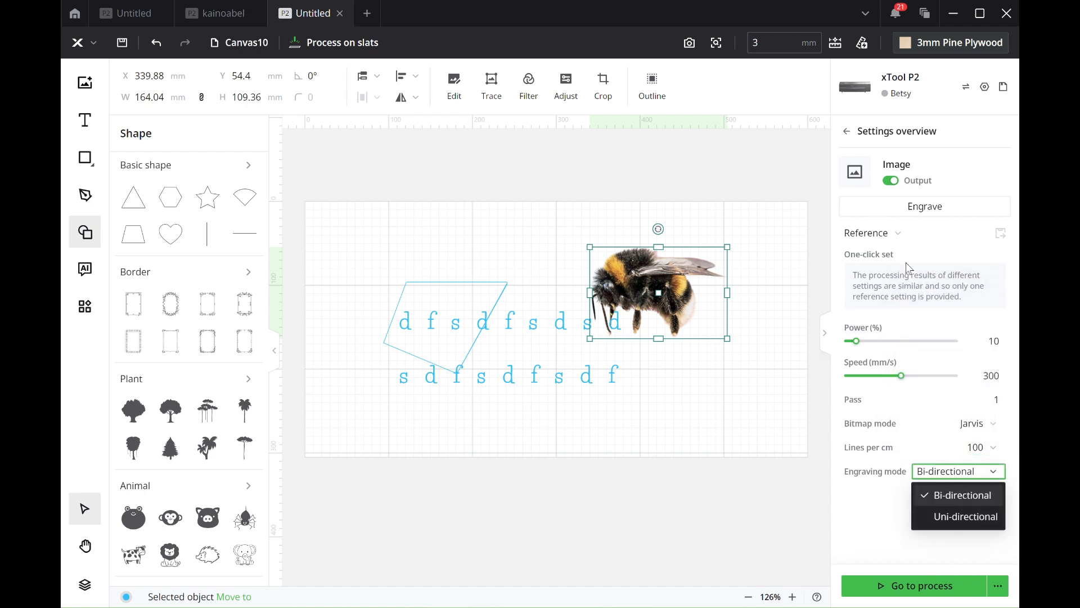
left_click(902, 208)
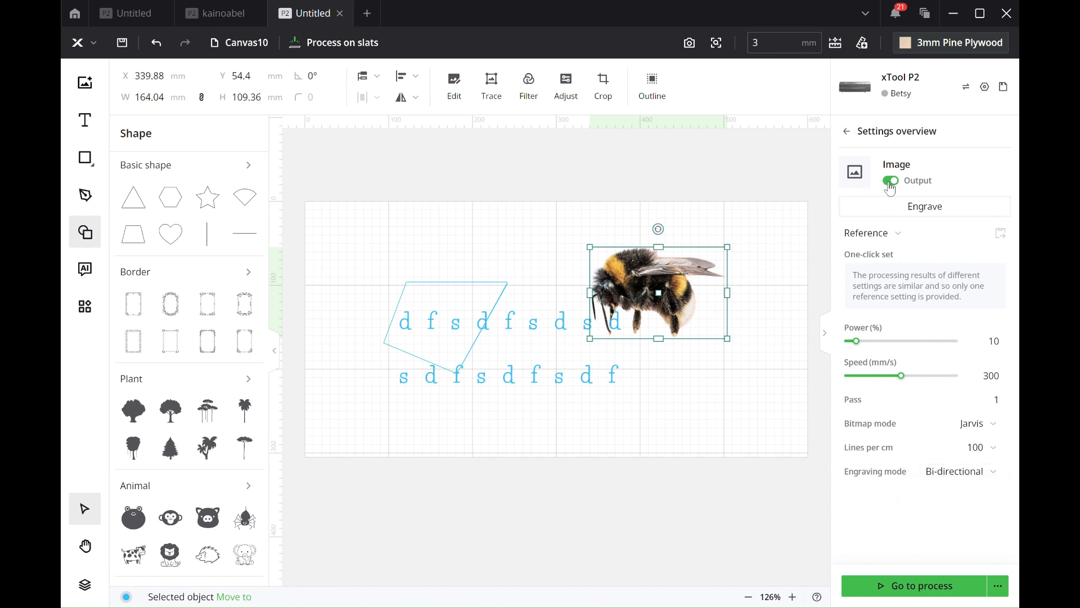
Step: Turn off the bee image's output and move it clear of the text to about X 400, Y 18 mm
left_click(892, 180)
left_click_drag(666, 293, 715, 260)
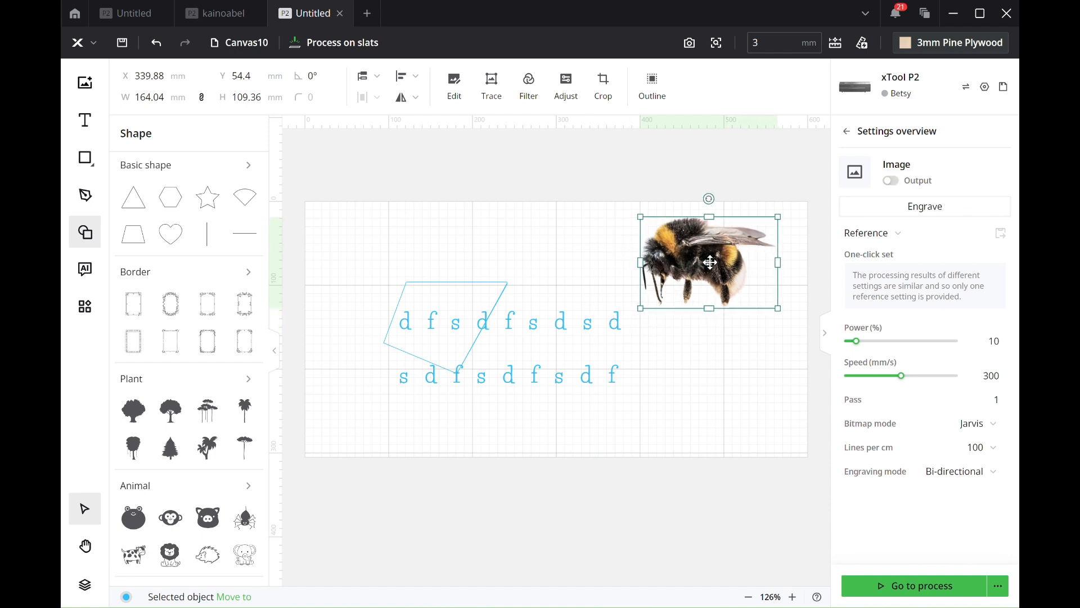
left_click(583, 373)
left_click(692, 437)
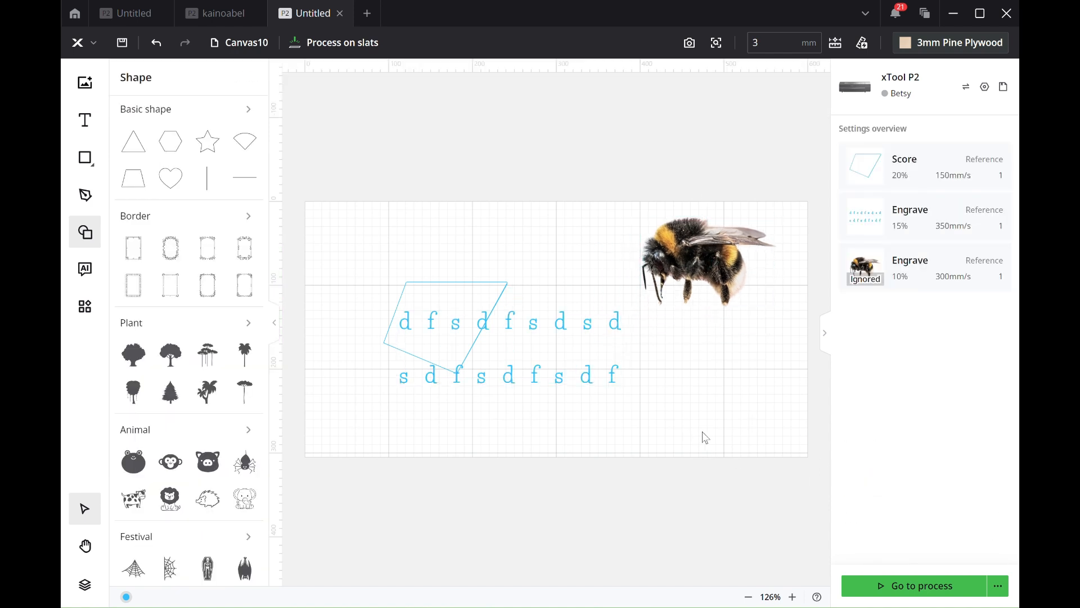
Step: Preview the processing job with the bee excluded and return to the canvas
left_click(917, 589)
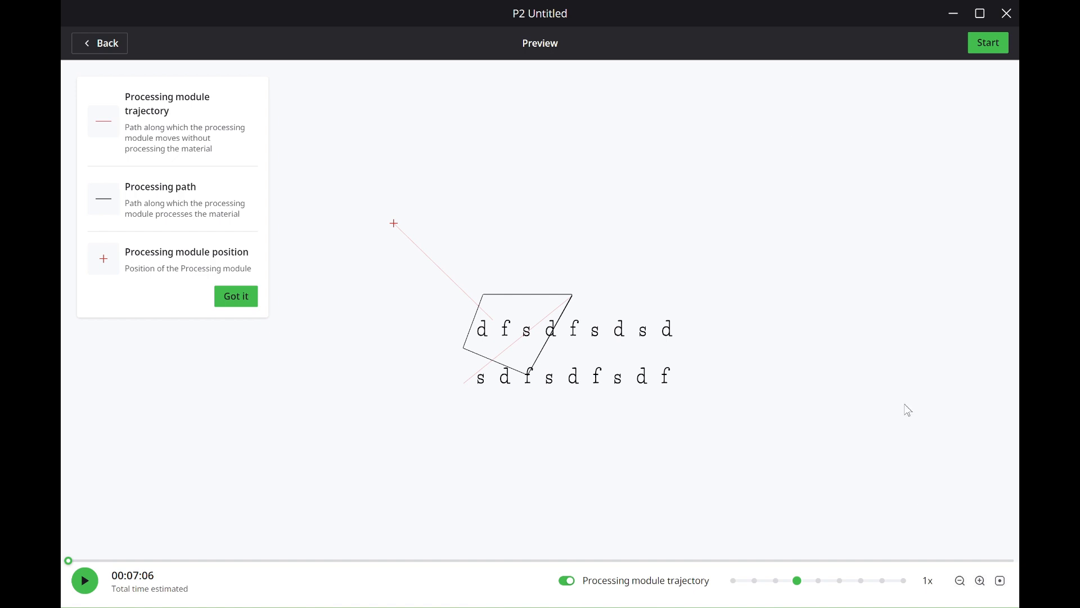
left_click(92, 46)
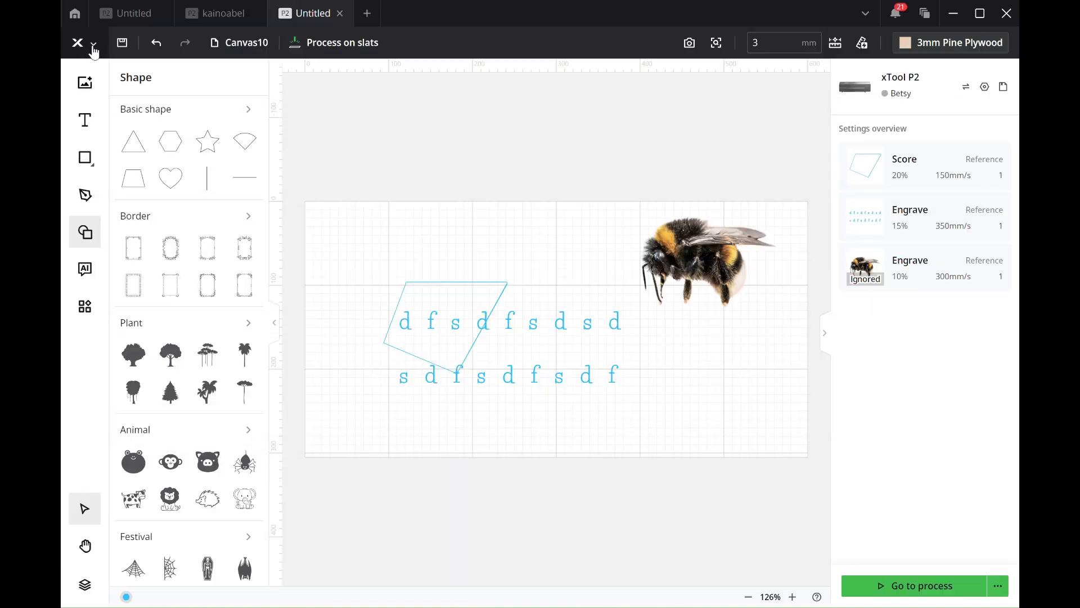
Step: Review the File, Edit and Help commands, and look through the application settings from General to About XCS
left_click(97, 46)
mouse_move(115, 78)
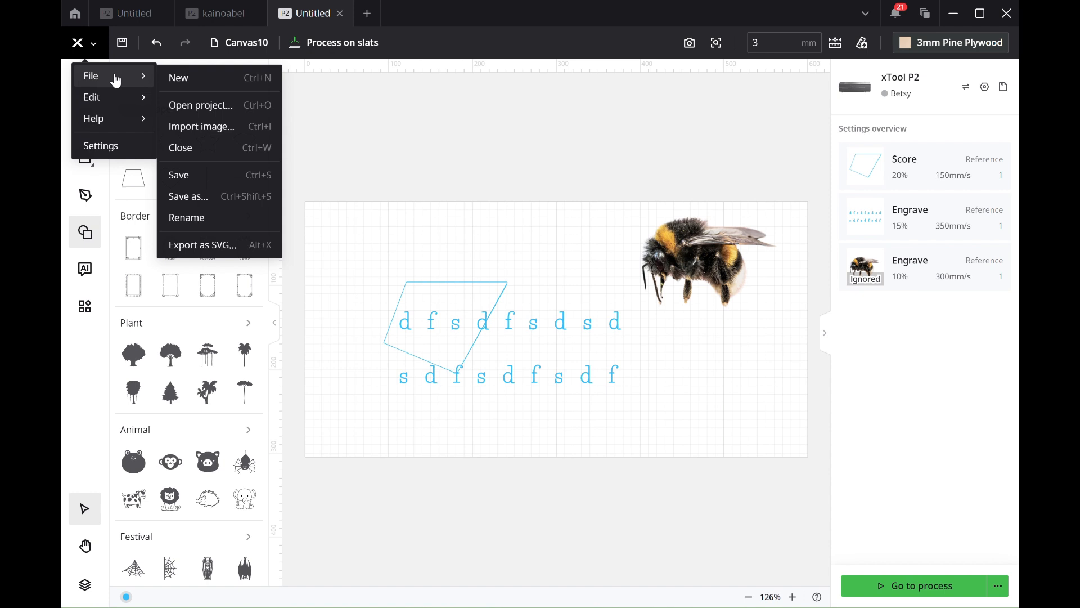
mouse_move(113, 104)
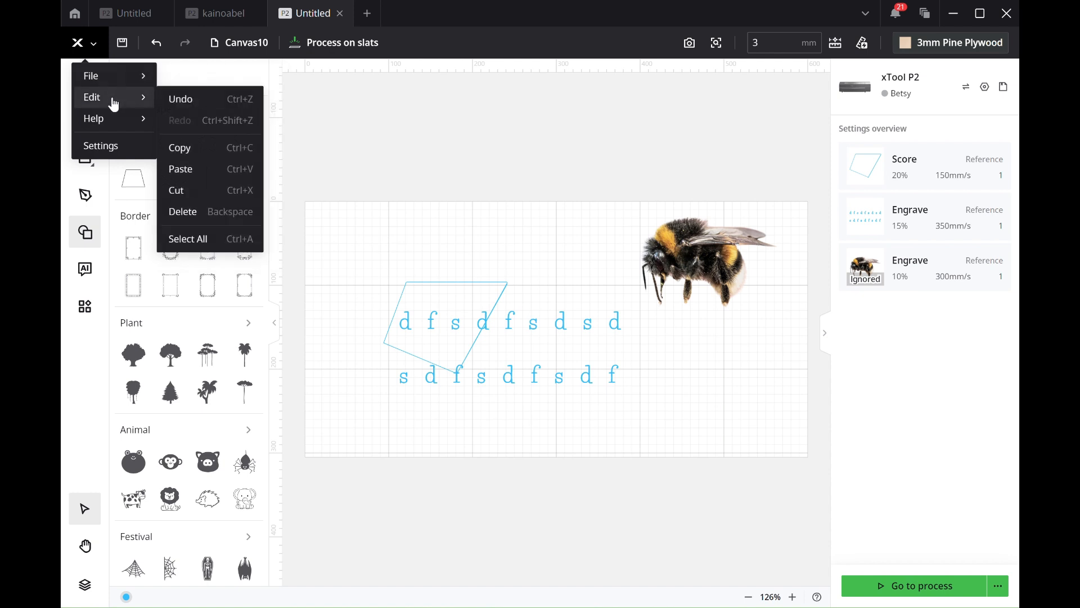
mouse_move(114, 124)
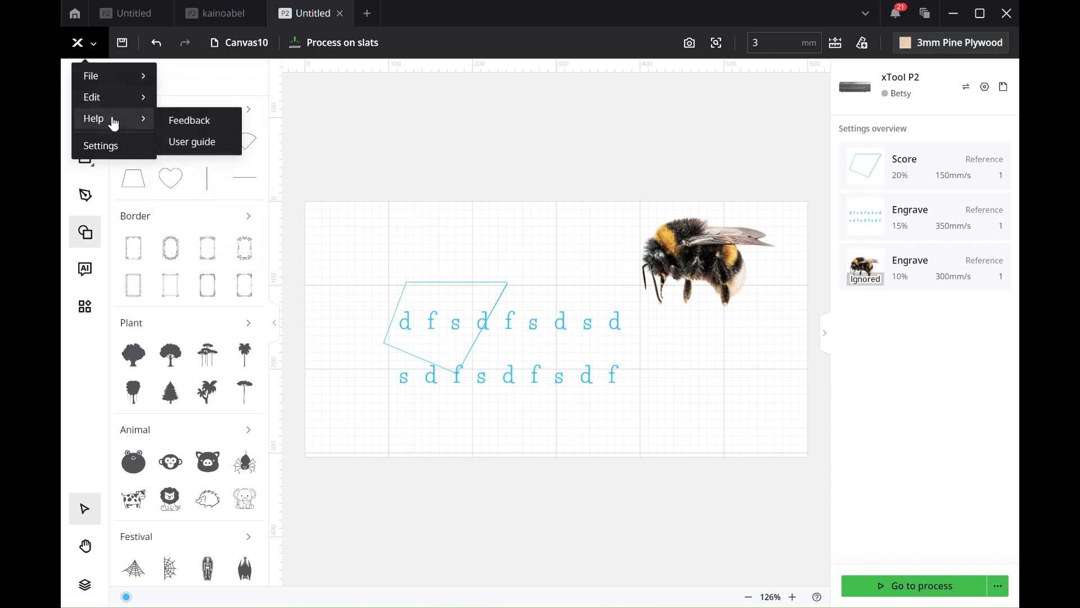
left_click(101, 146)
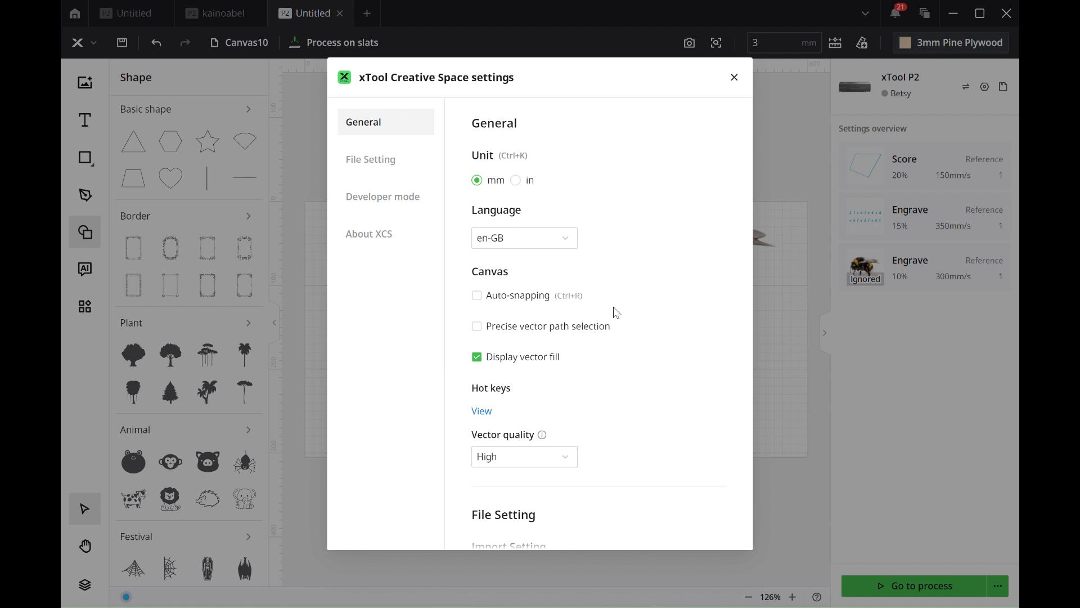
scroll(617, 313, "down", 10)
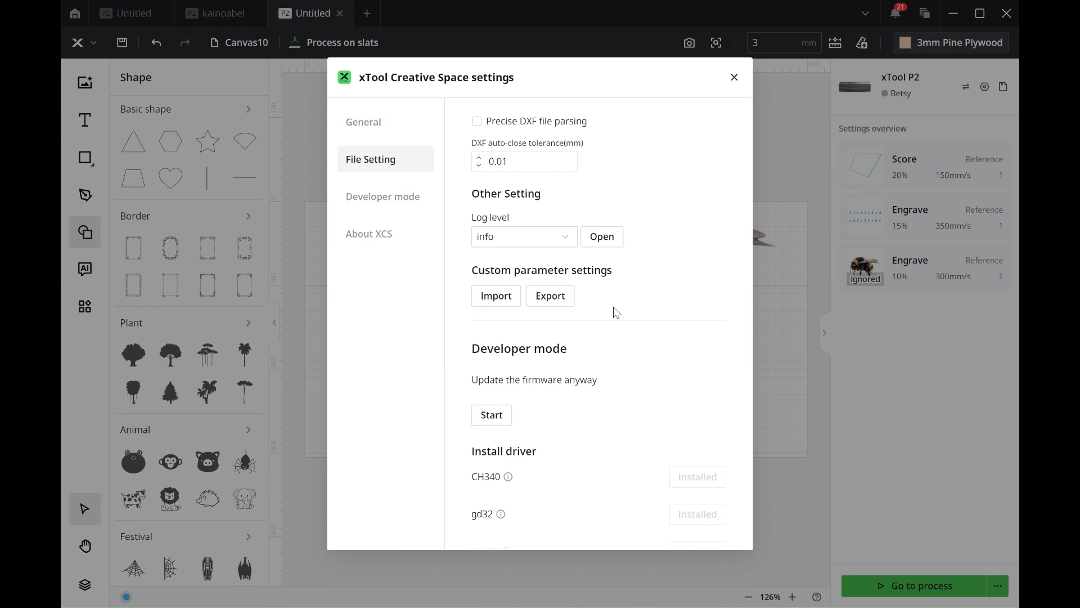
scroll(617, 313, "down", 10)
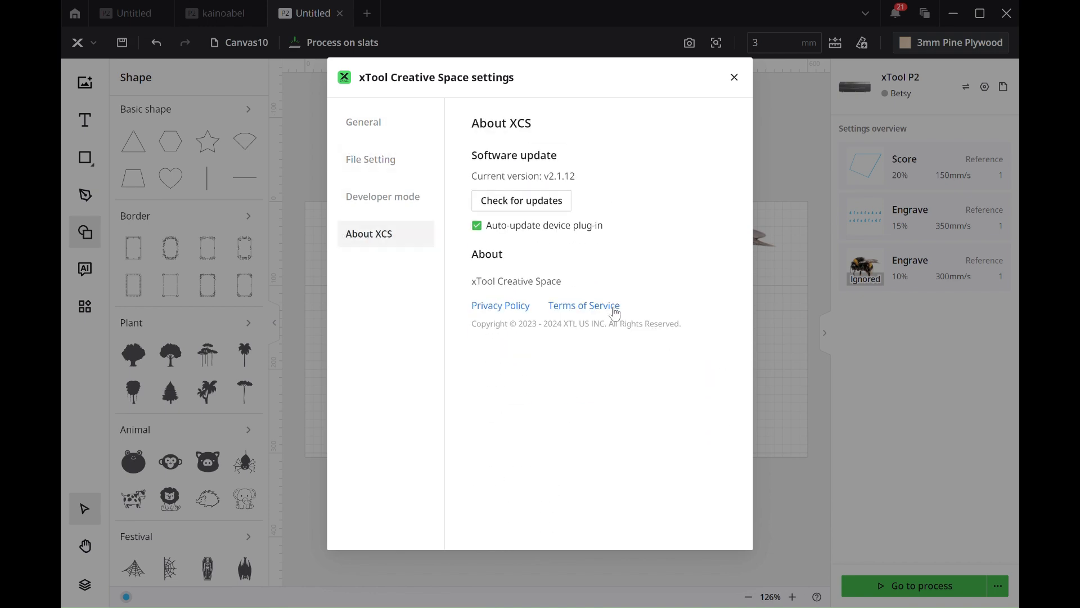
left_click(372, 122)
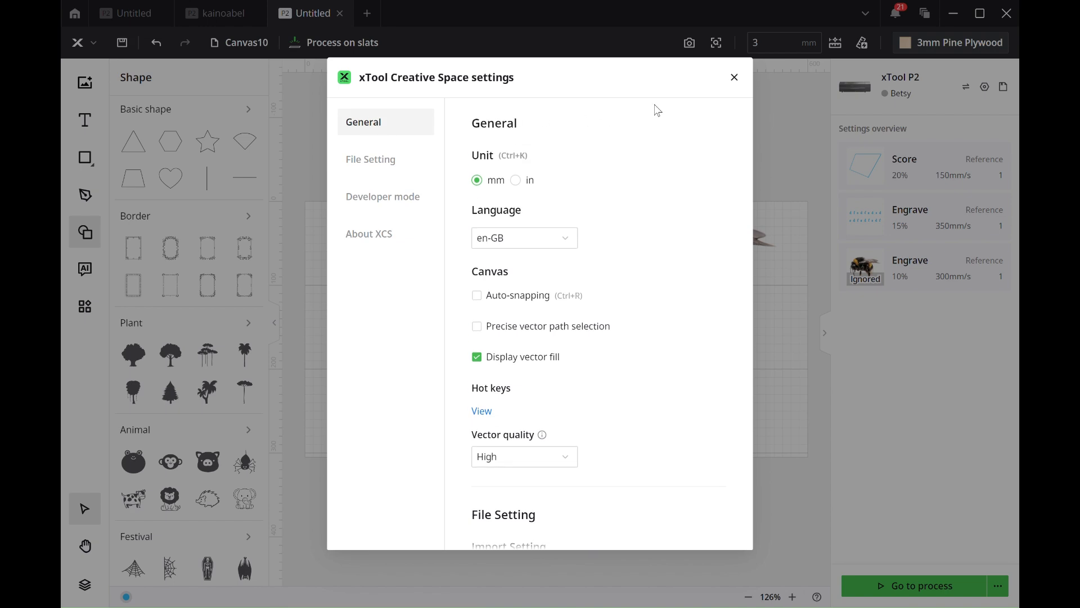
left_click(734, 78)
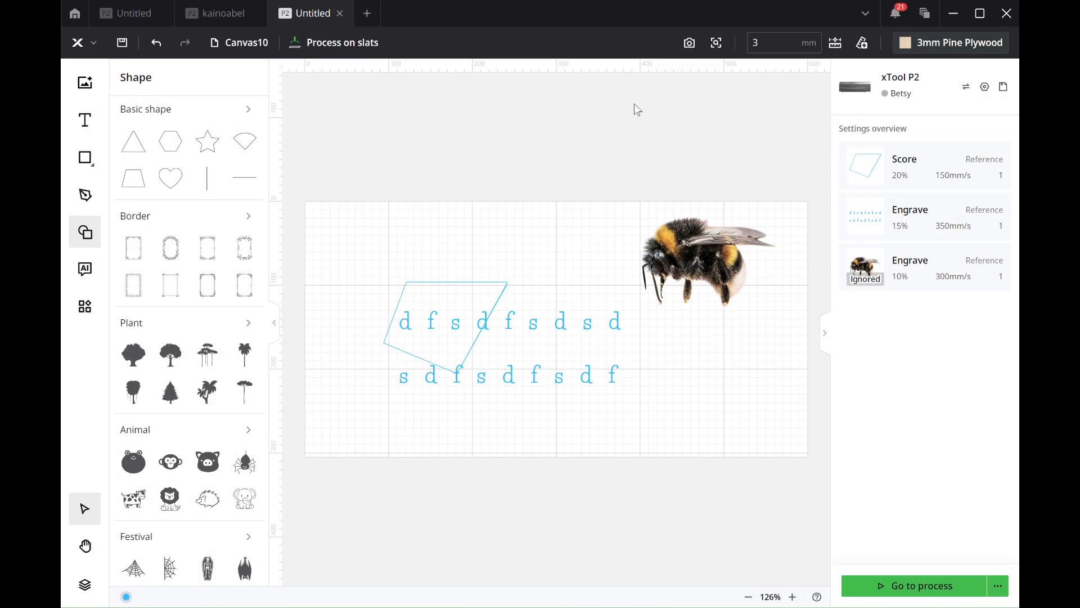